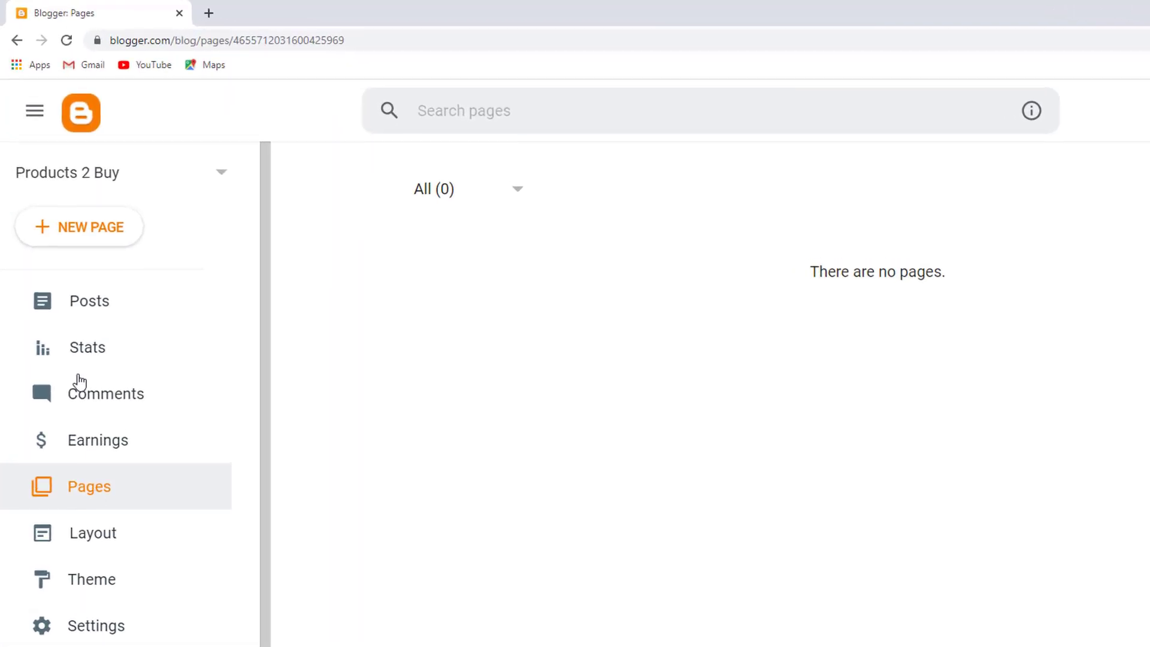
Start a new Blogger page titled 'Contact Us' and put the cursor in its empty body
left_click(86, 241)
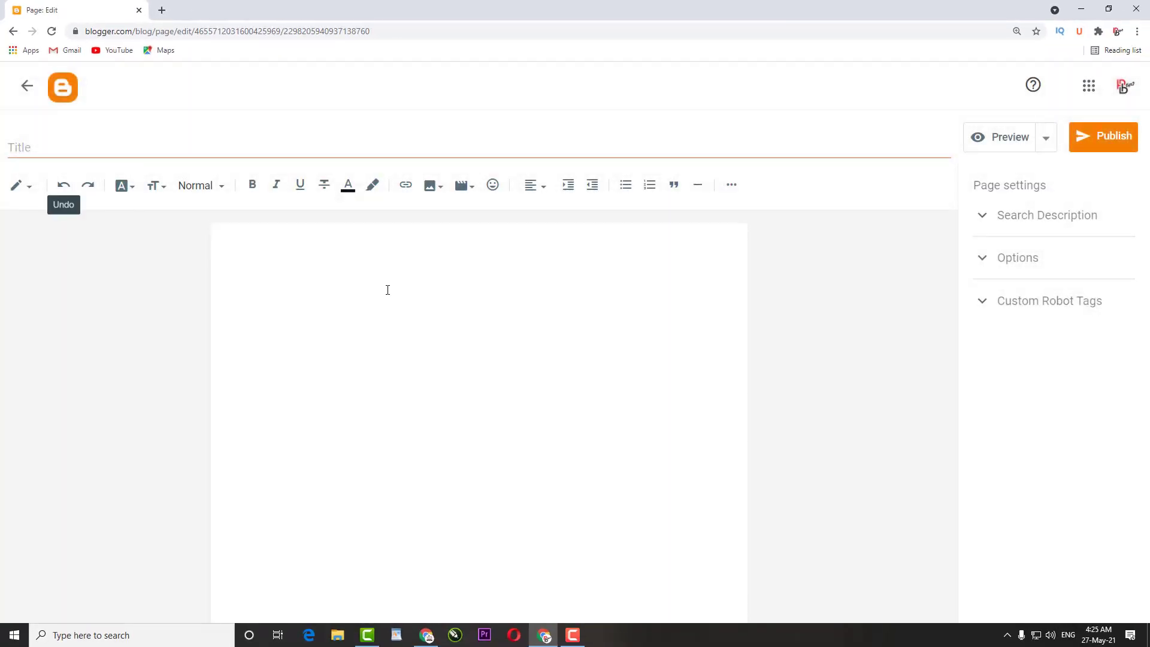
left_click(145, 153)
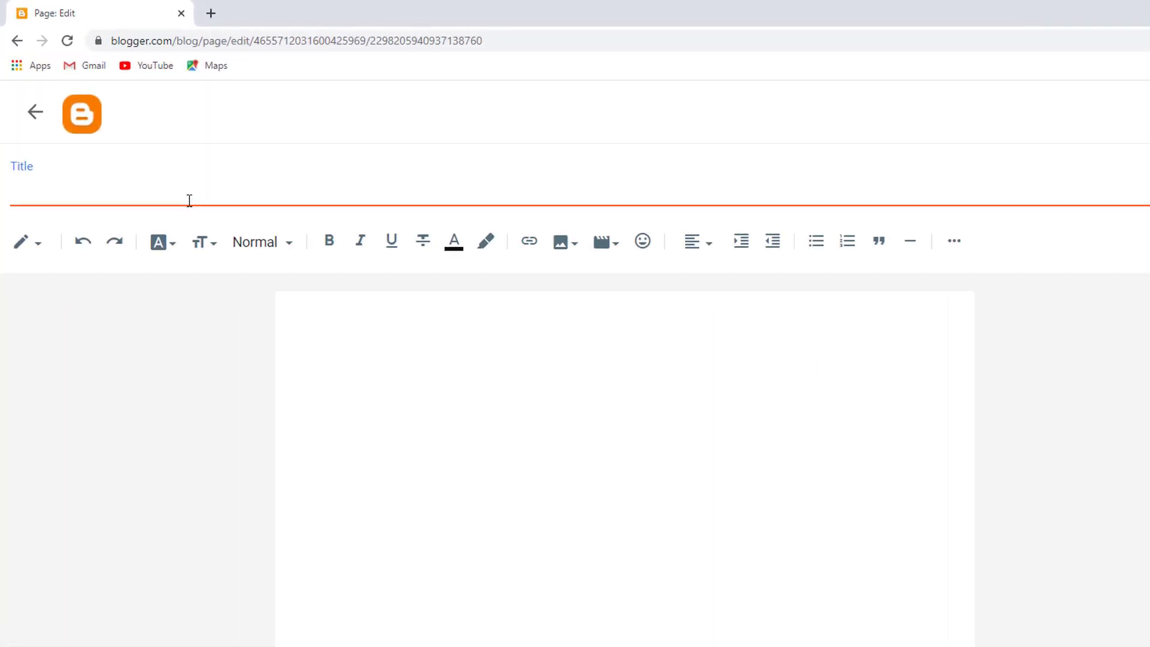
type("Contact Us")
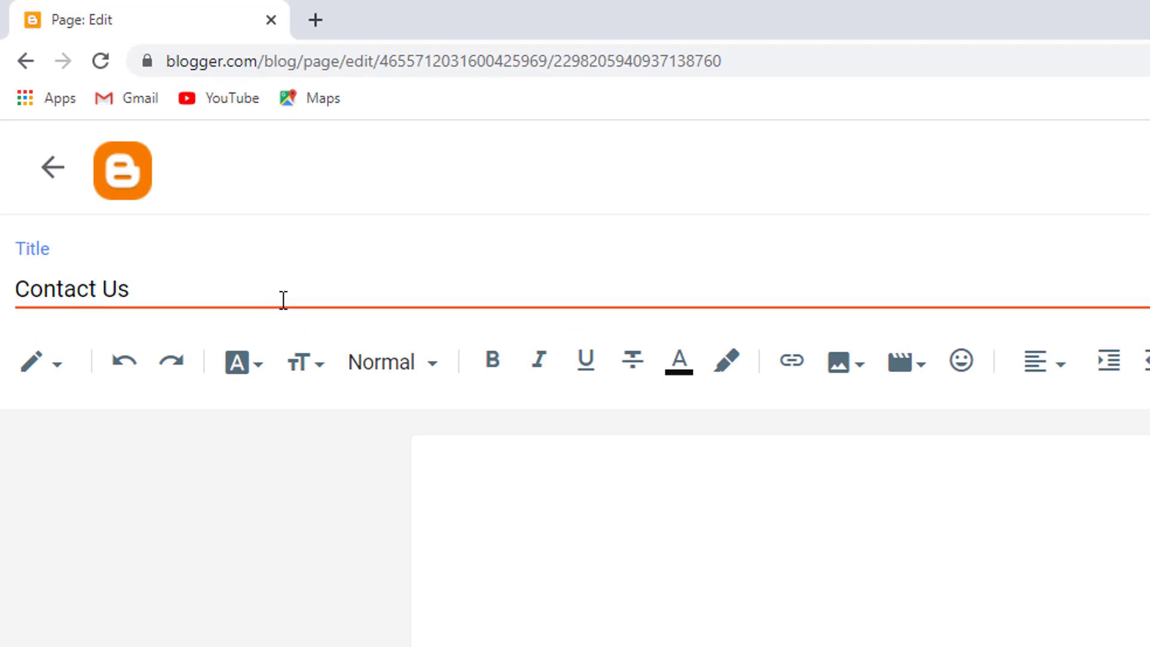
left_click(759, 548)
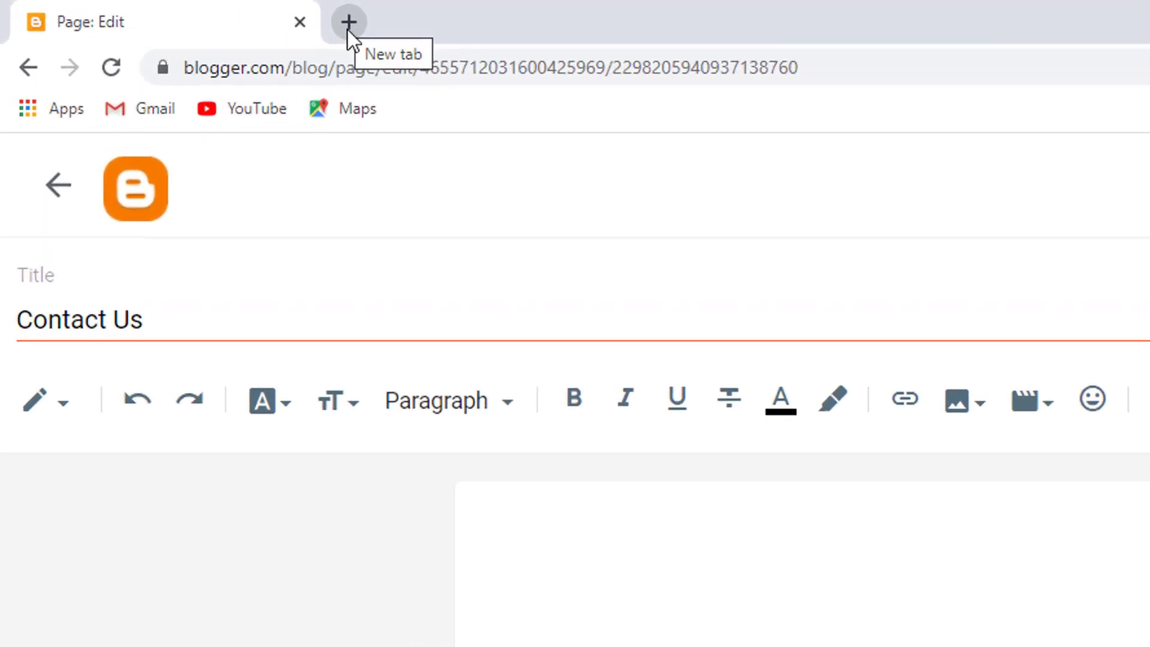
In a new browser tab, go through Google apps and Docs to the Google Forms start page
left_click(161, 10)
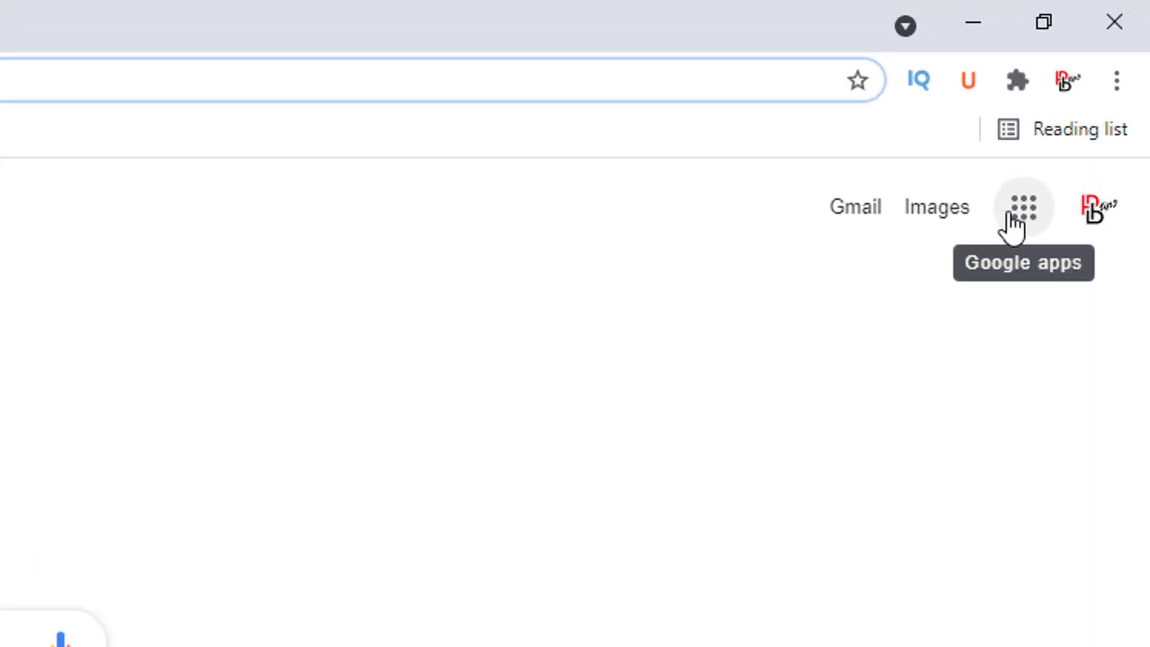
left_click(1011, 217)
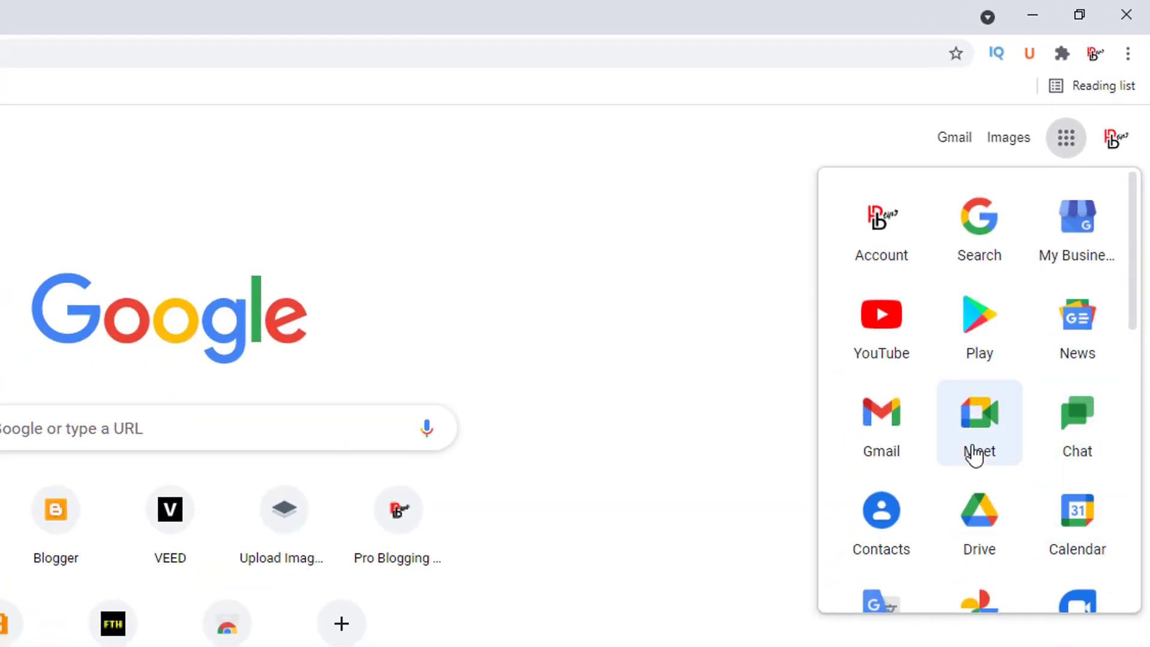
scroll(975, 455, "down", 7)
scroll(898, 392, "up", 2)
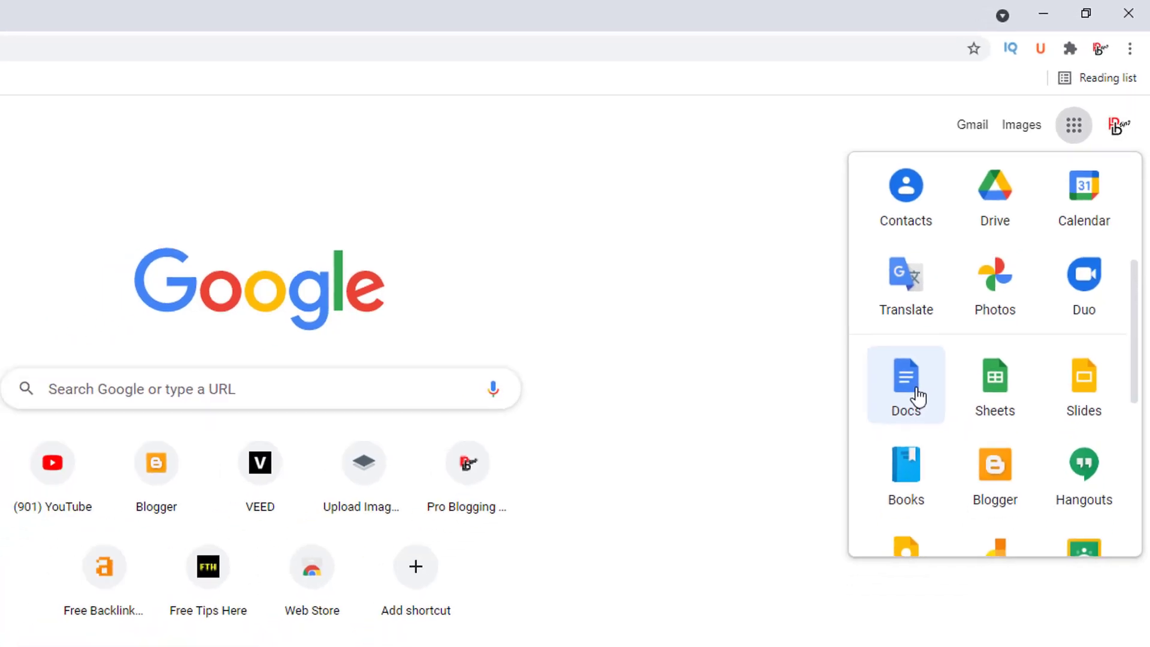
left_click(896, 436)
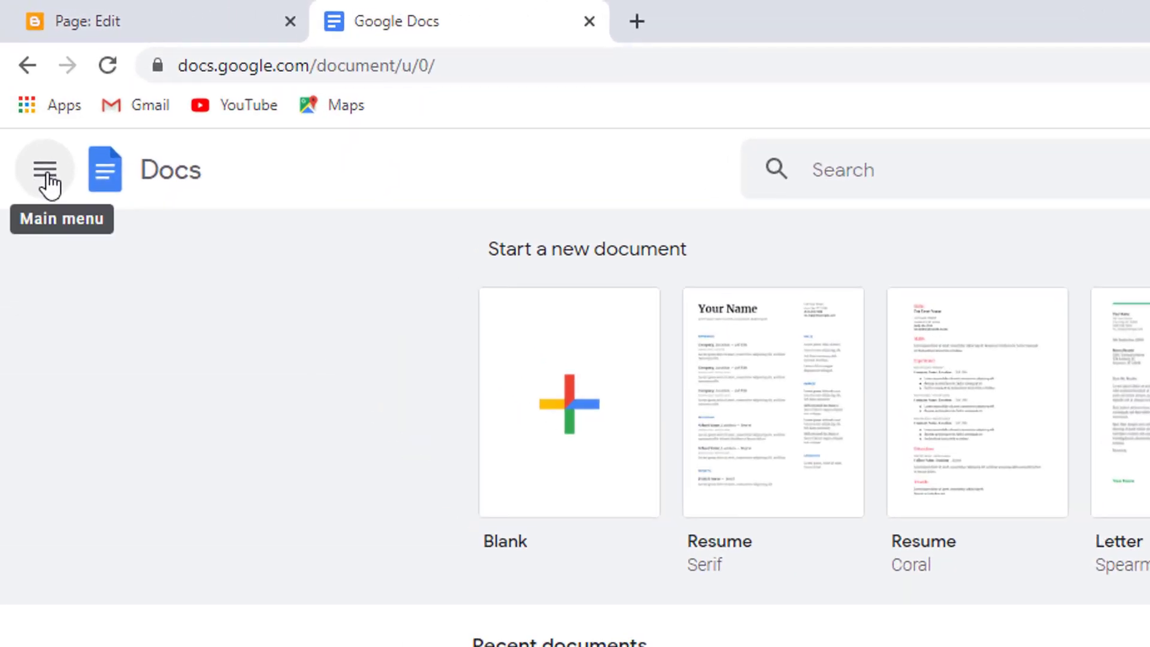
left_click(48, 180)
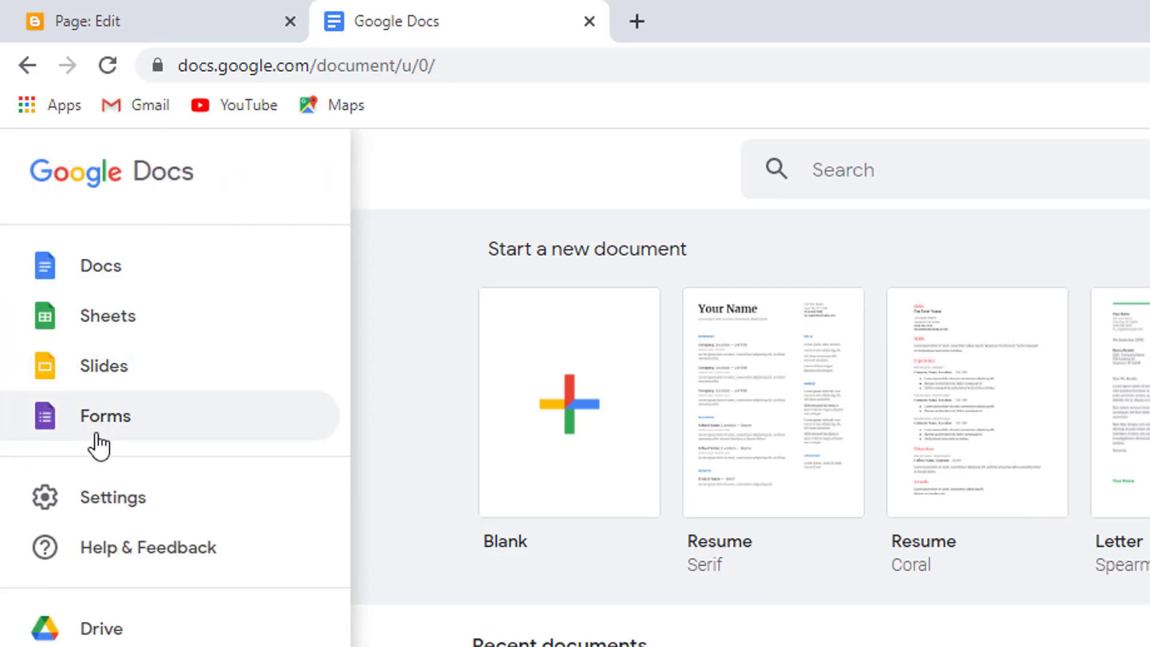
left_click(113, 439)
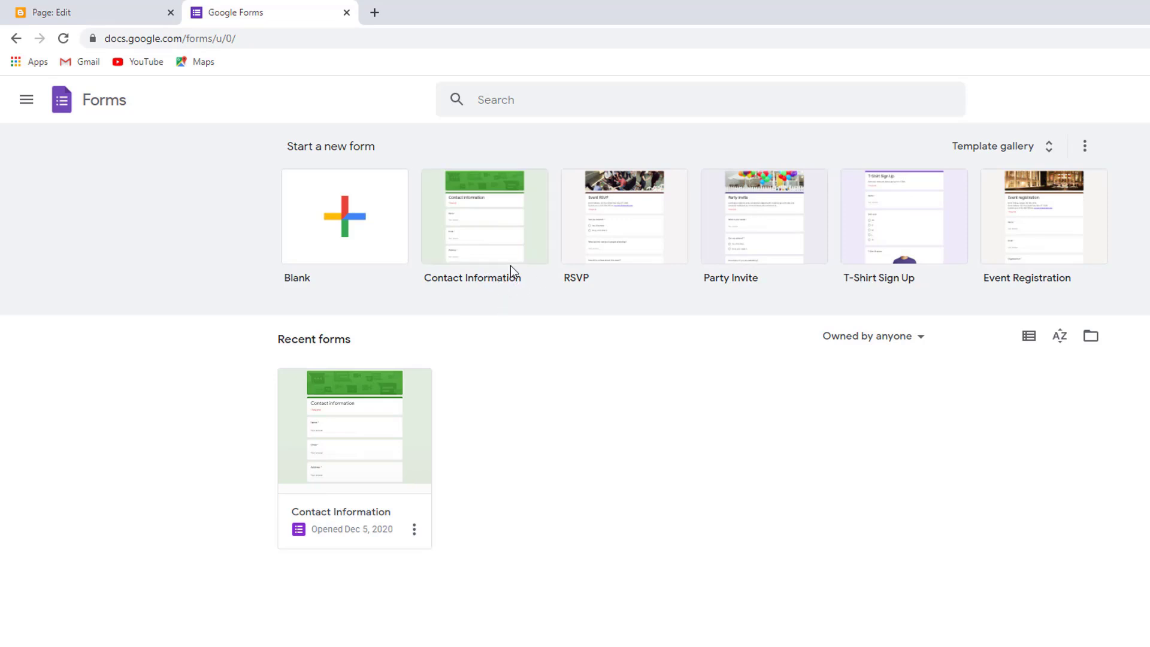
Create a new form from the Contact Information template and dismiss the tip
left_click(488, 224)
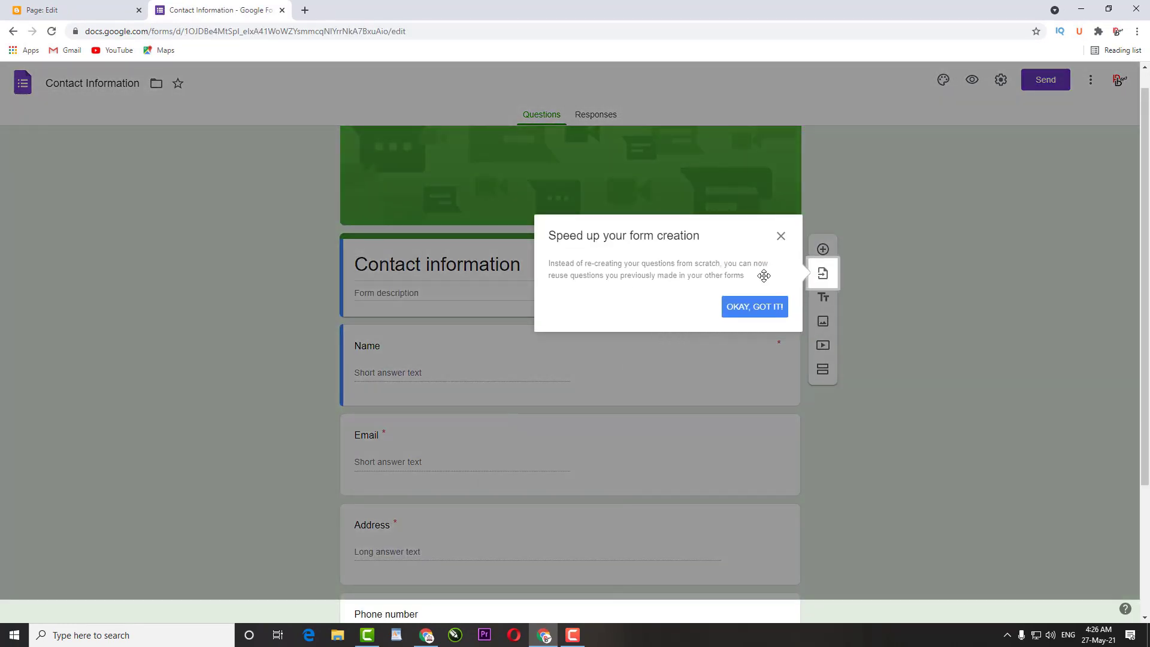
left_click(781, 237)
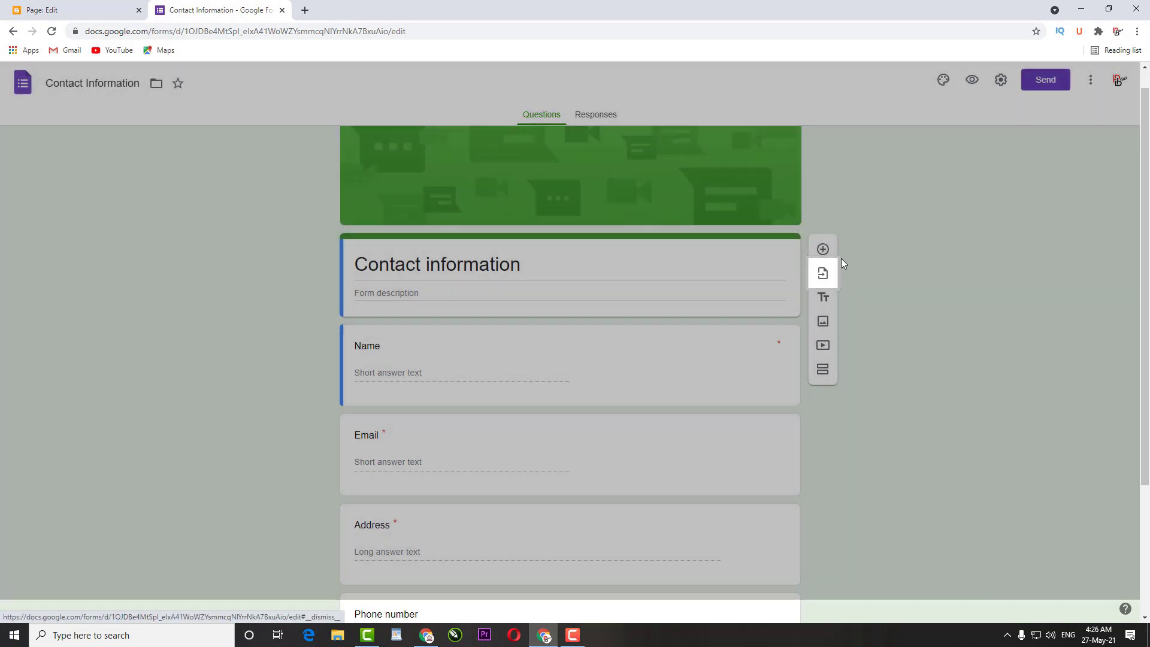
scroll(934, 280, "up", 1)
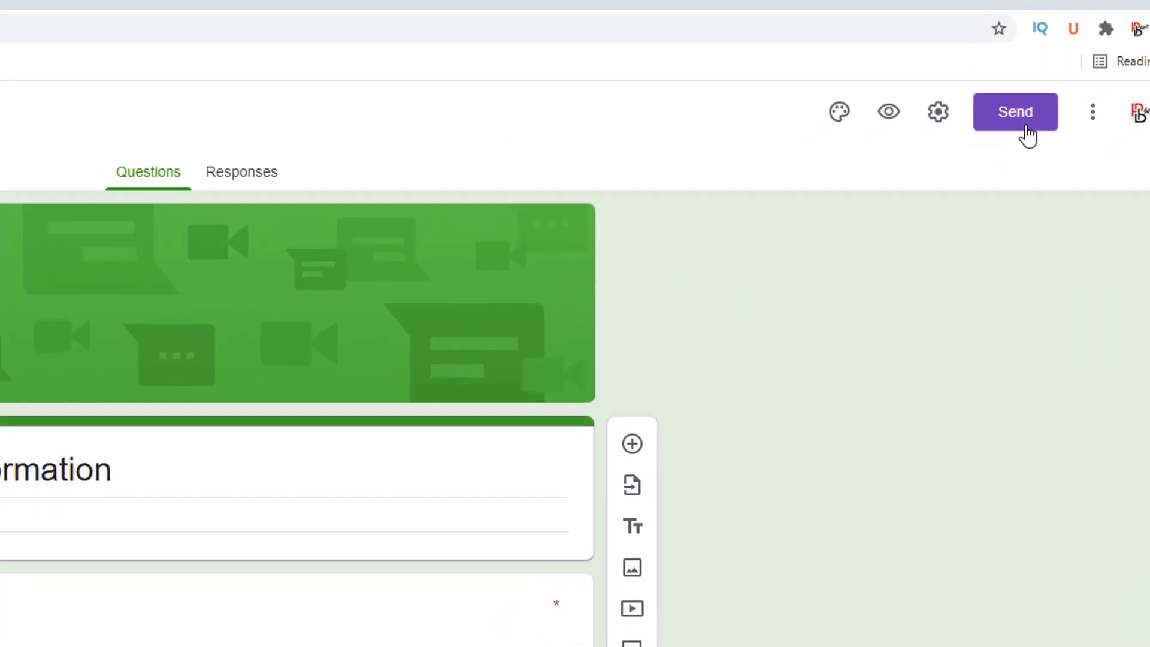
Copy the form's <> embed HTML code and return to the Blogger editor tab
left_click(1026, 128)
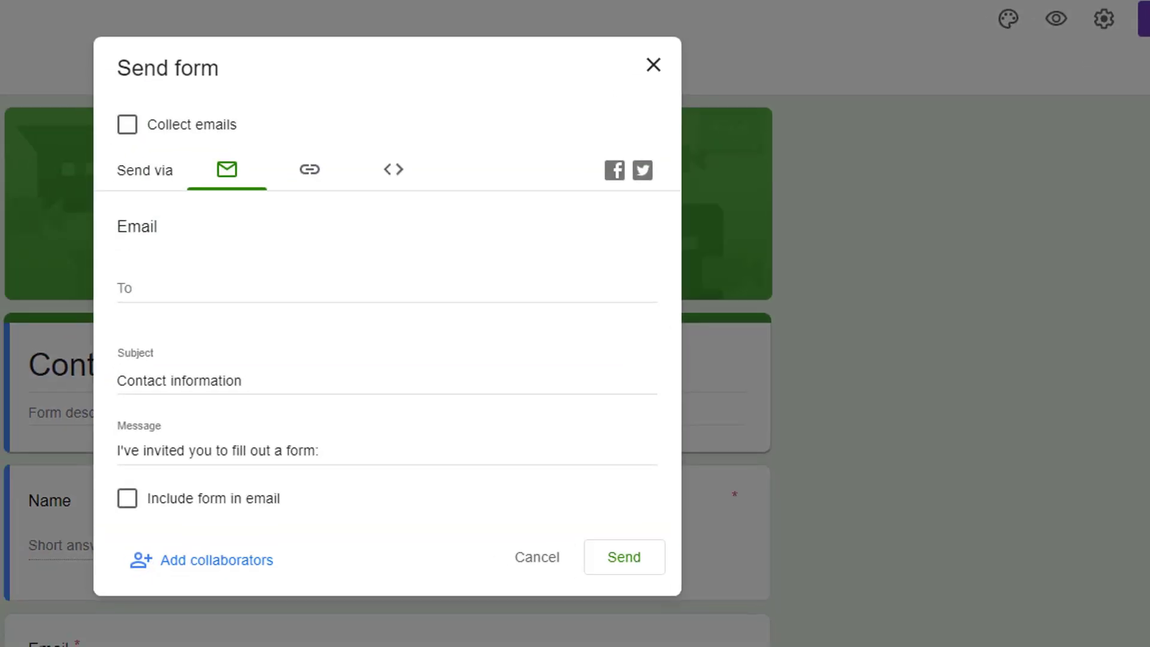
scroll(321, 331, "down", 3)
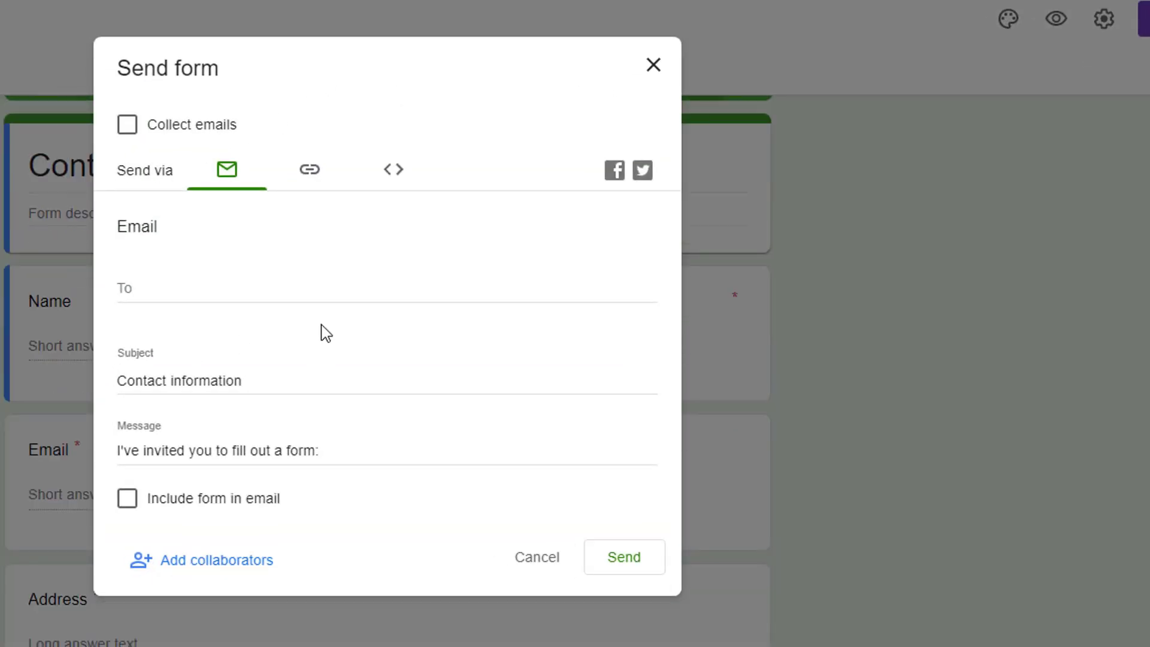
scroll(321, 331, "up", 2)
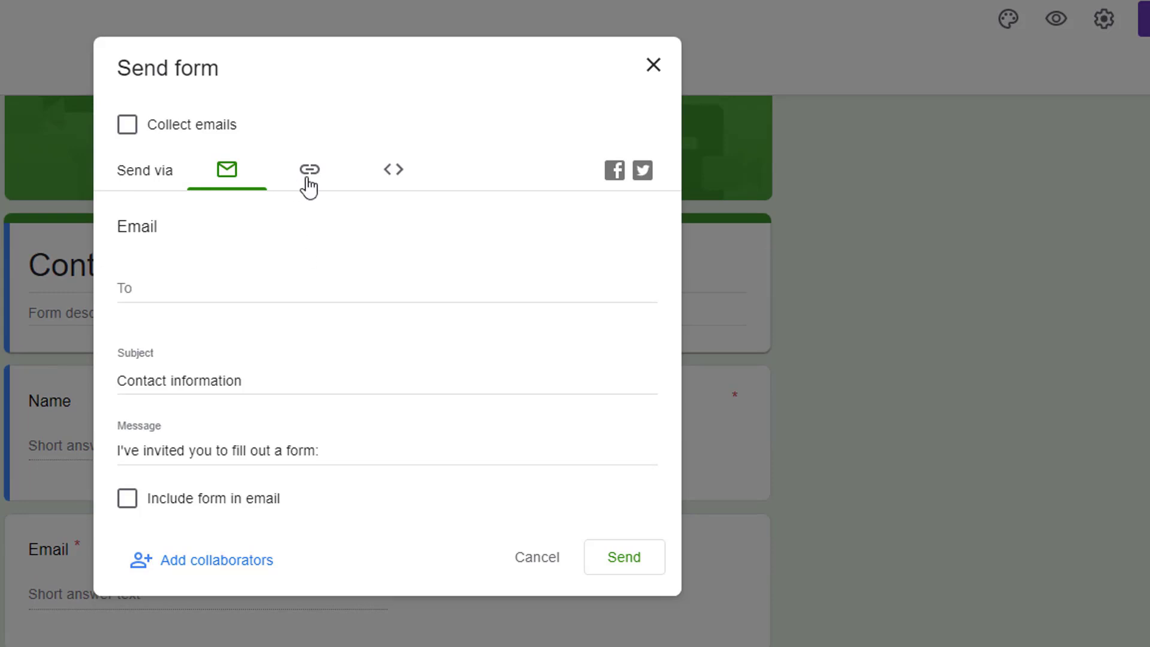
left_click(308, 179)
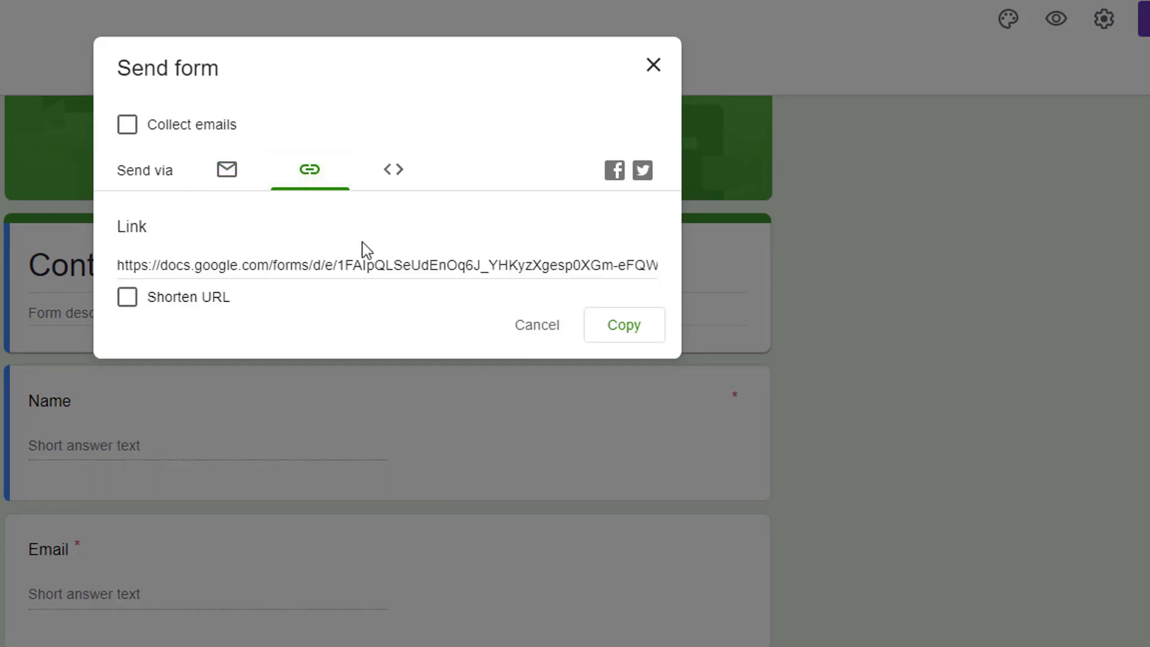
left_click(392, 188)
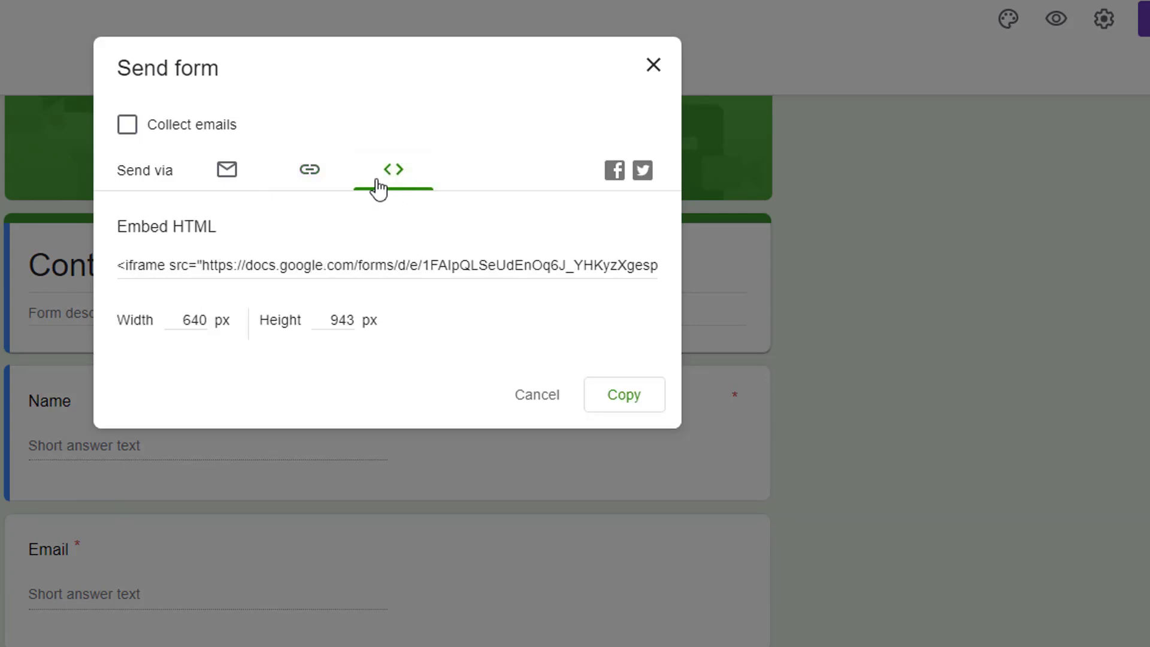
left_click(252, 261)
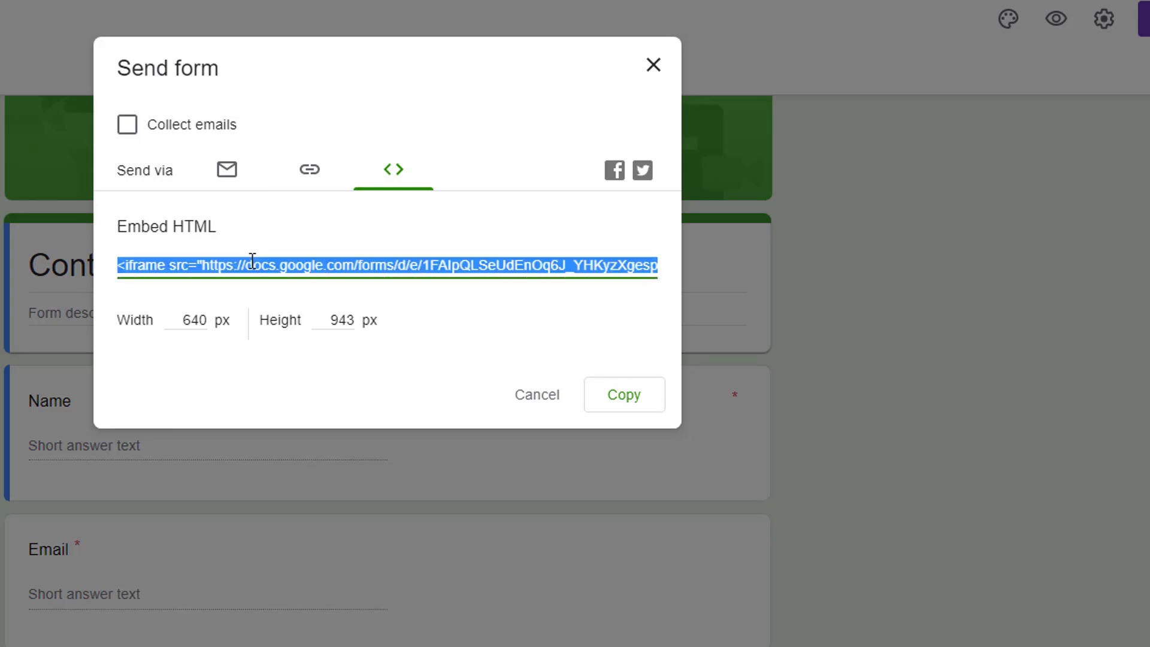
left_click(638, 409)
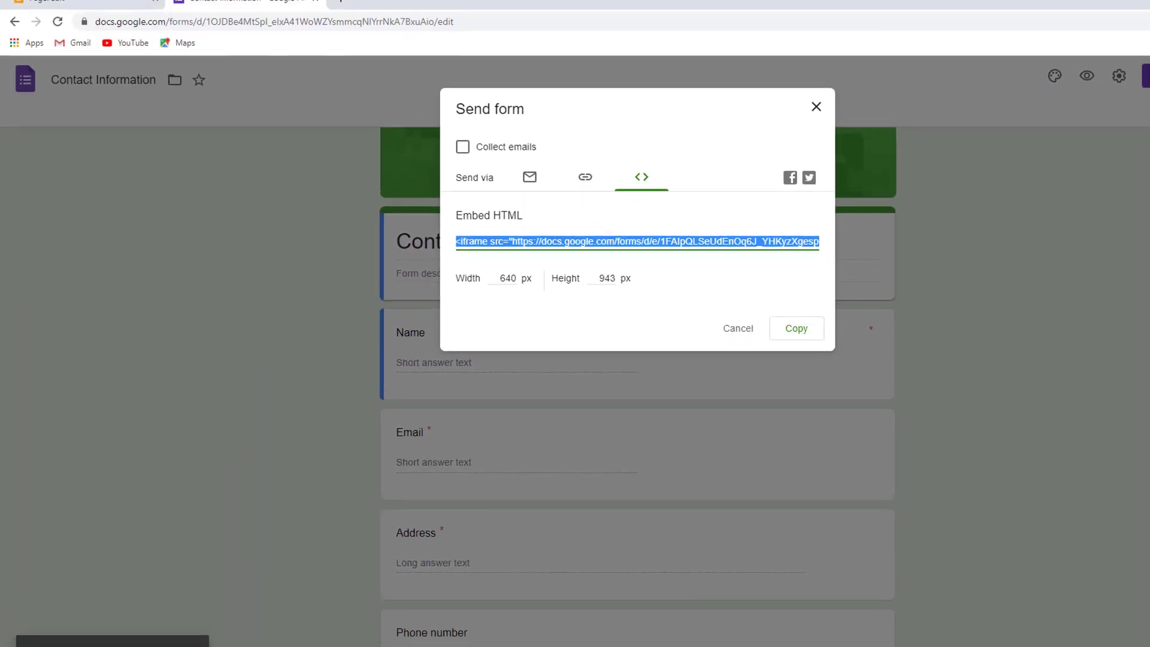
left_click(118, 6)
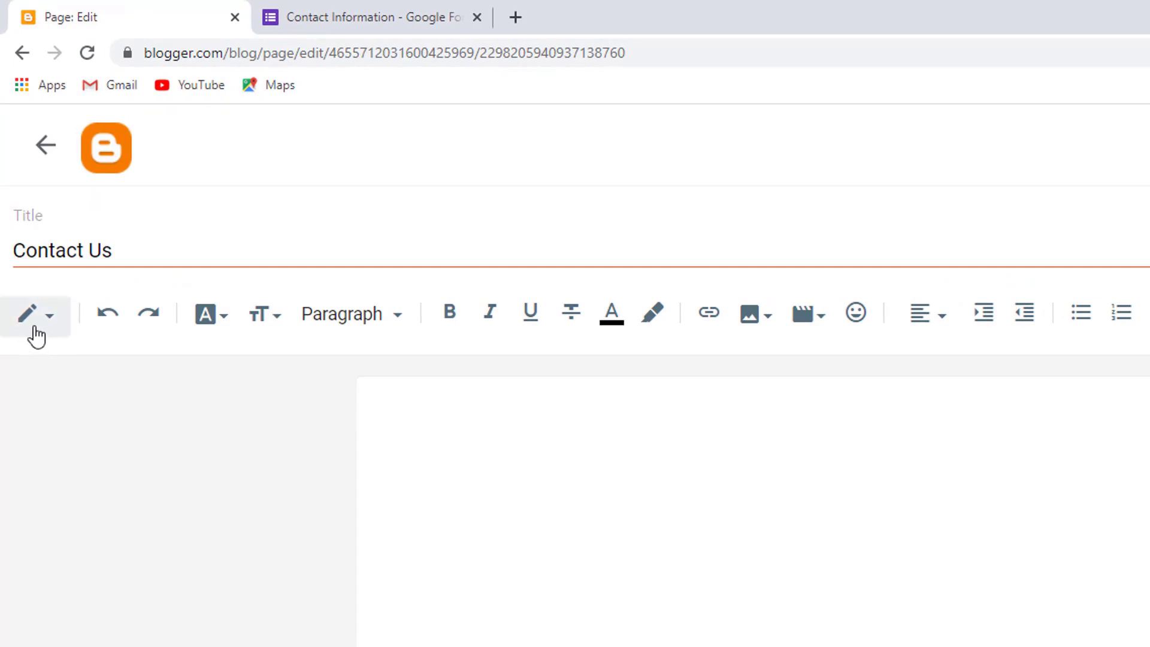
Clear stray test text from the Contact Us page body
left_click(46, 334)
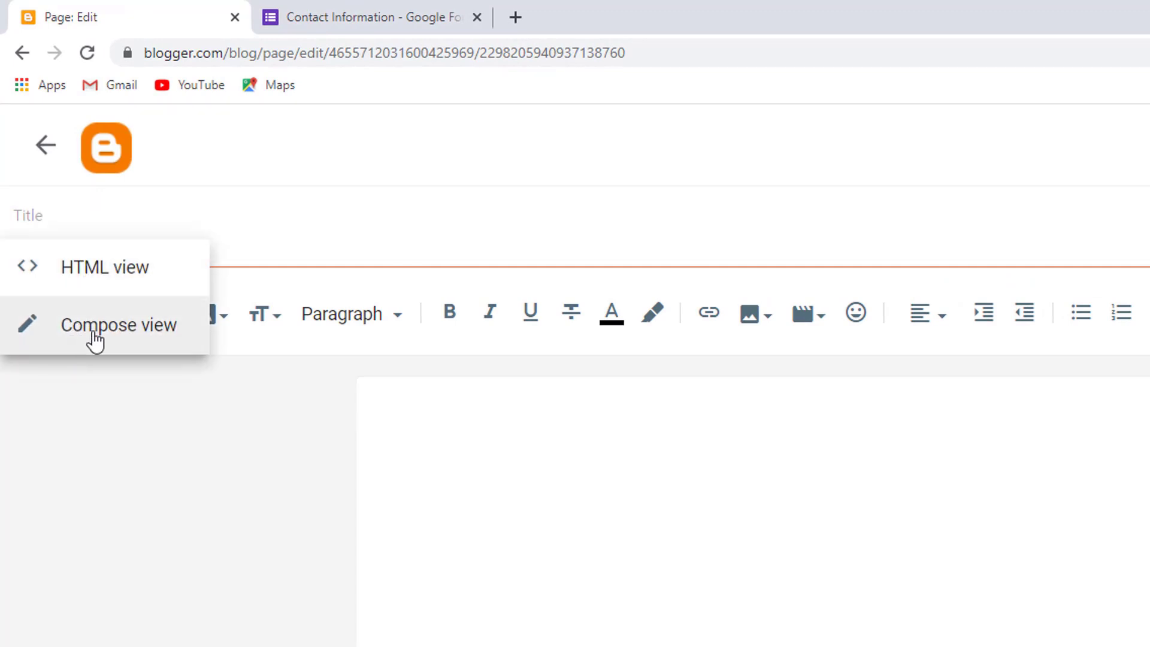
left_click(736, 473)
type("afo afooa dco")
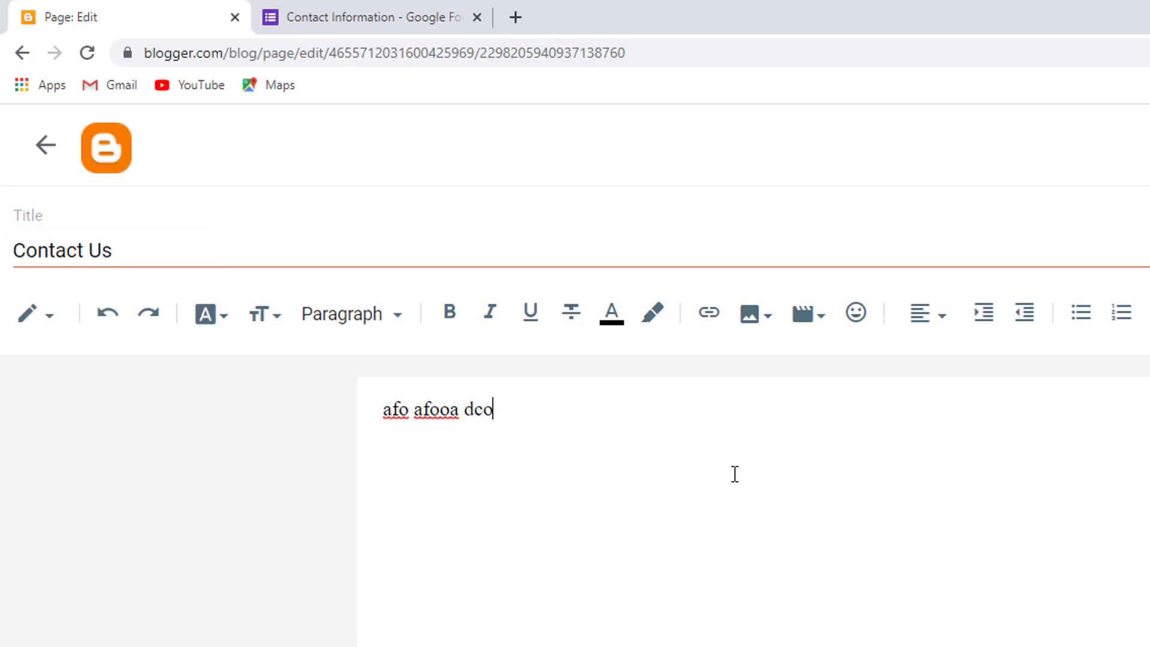
key("ctrl+a")
key("BackSpace")
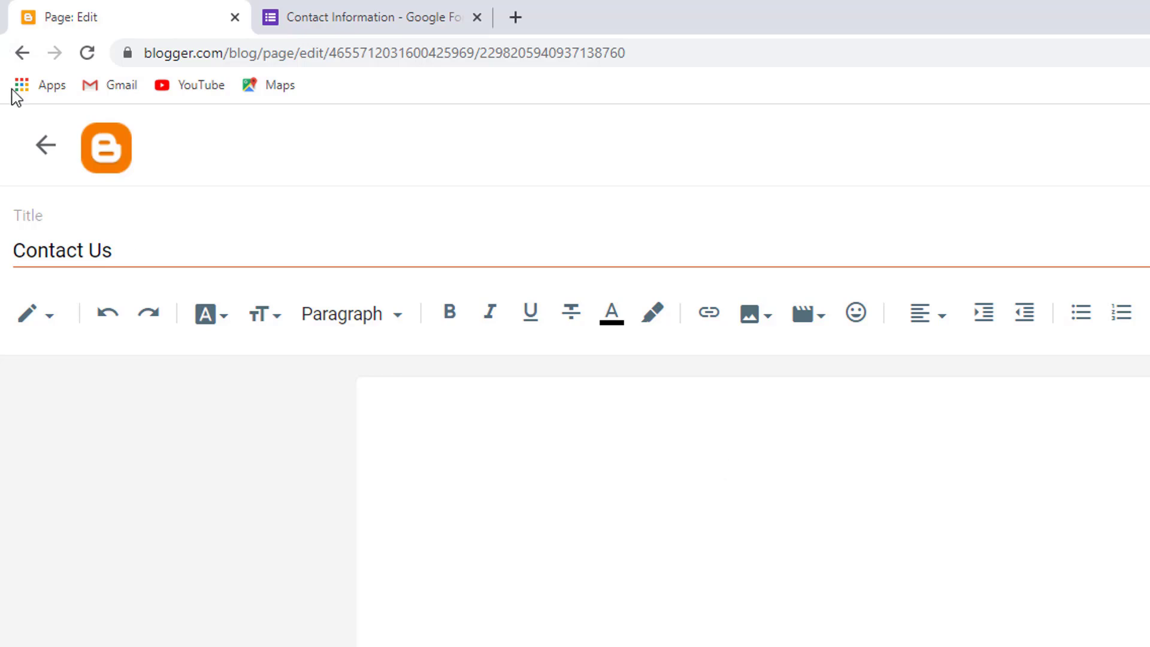
Paste the form's iframe embed code in HTML view, then return to Compose view
left_click(51, 318)
left_click(64, 289)
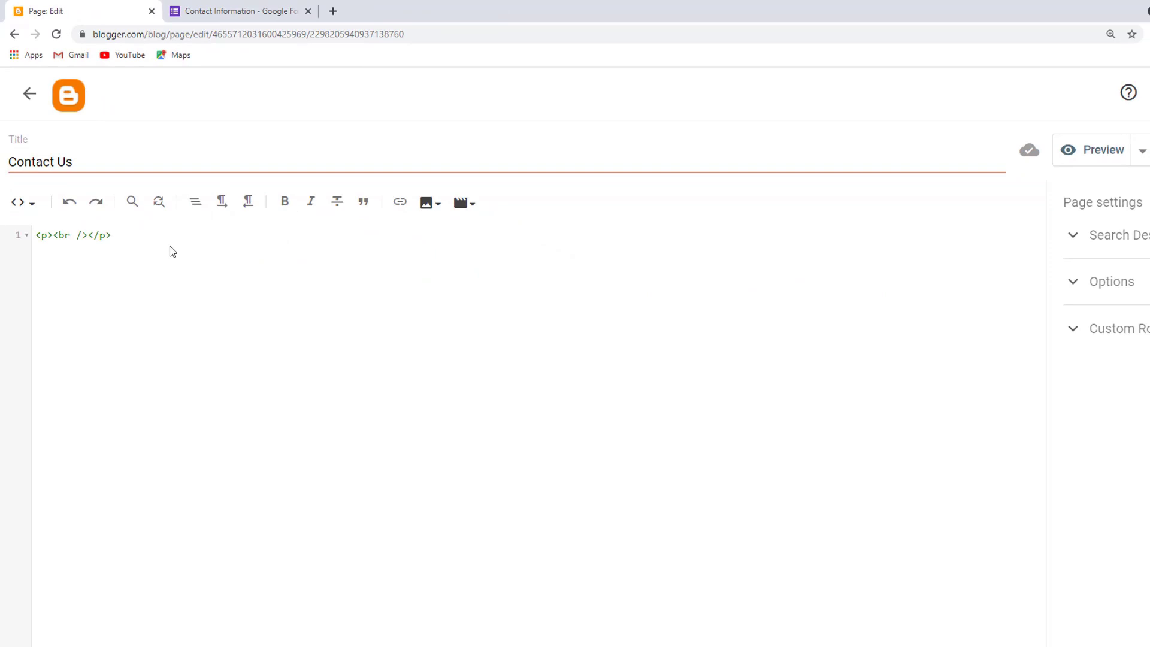
right_click(172, 252)
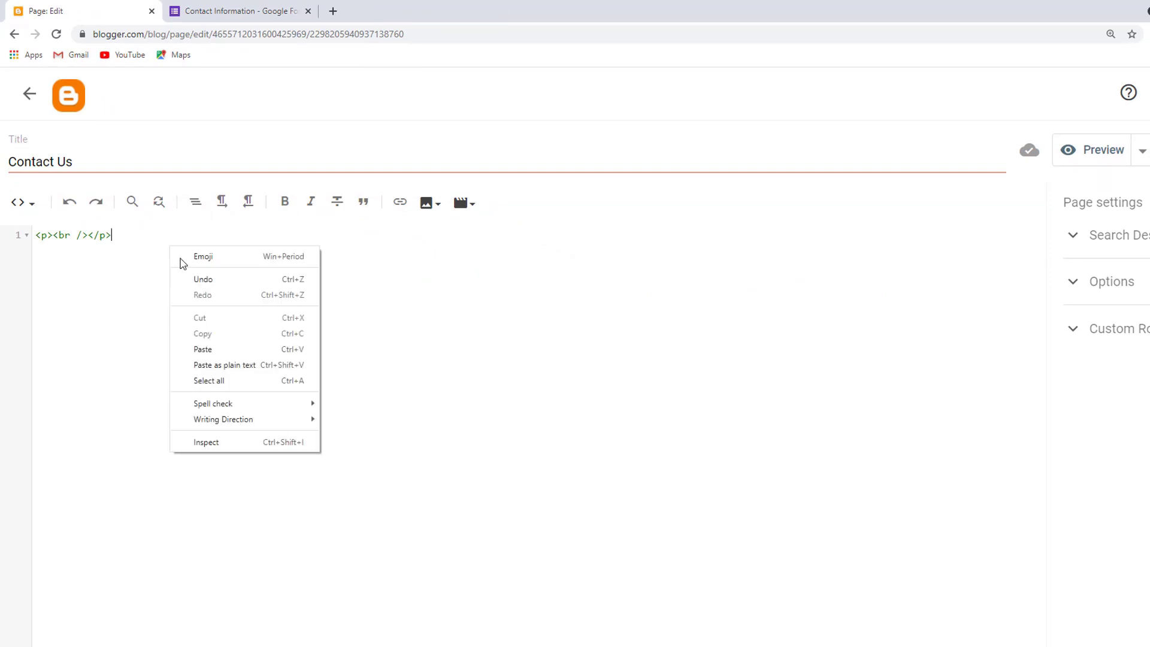
left_click(204, 352)
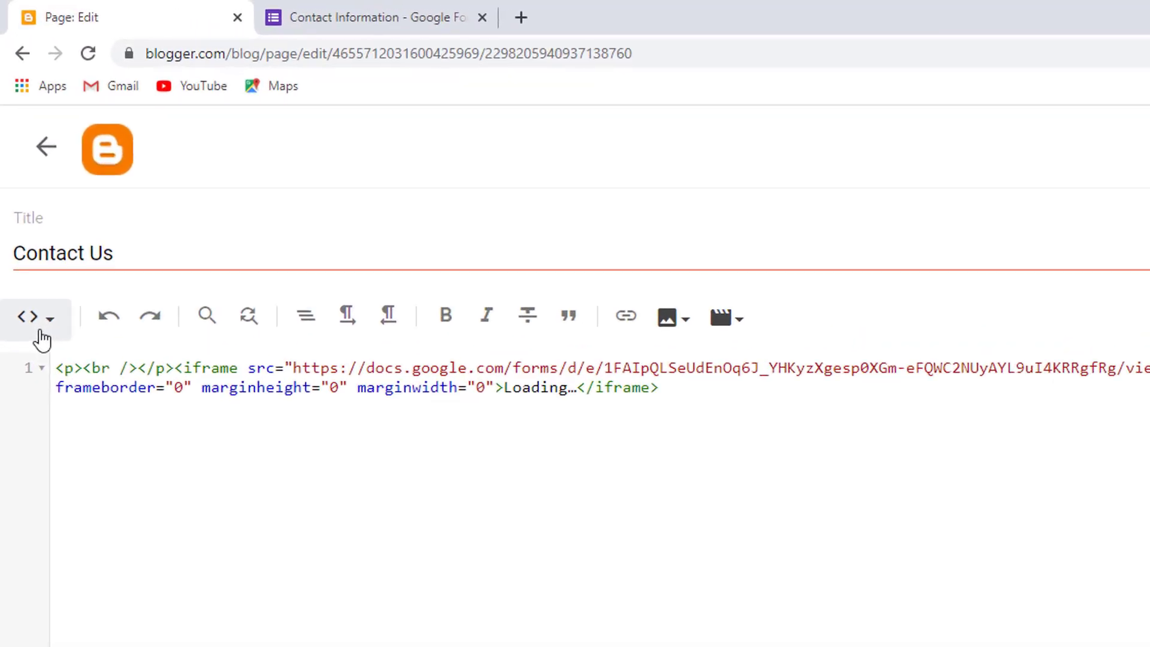
left_click(28, 207)
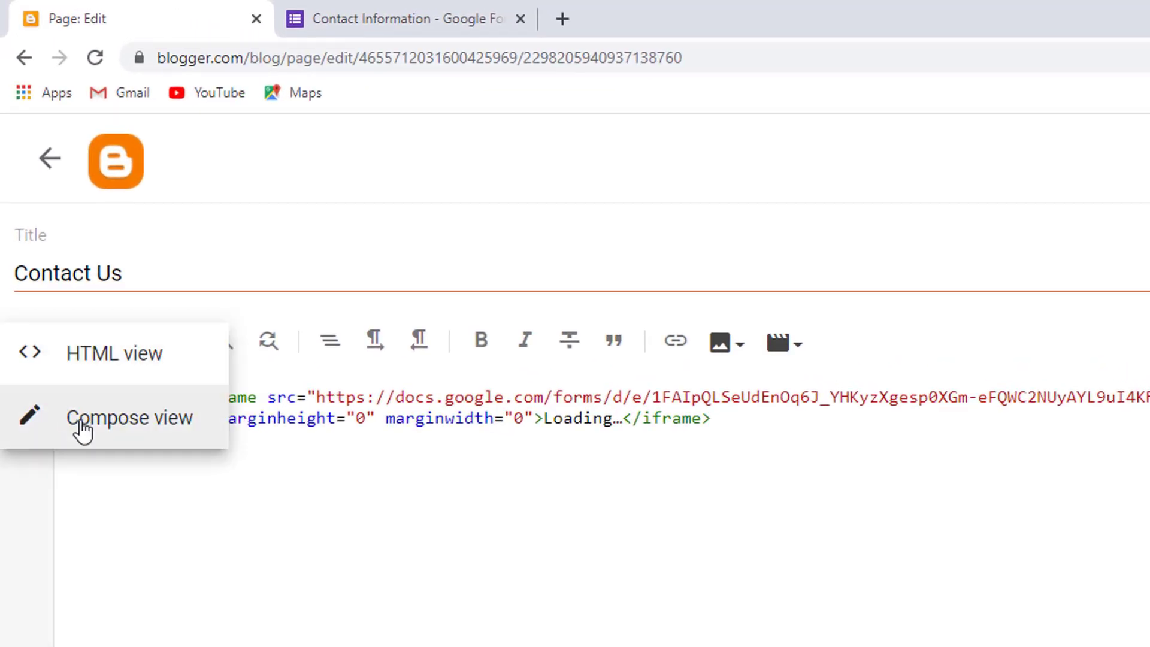
left_click(81, 427)
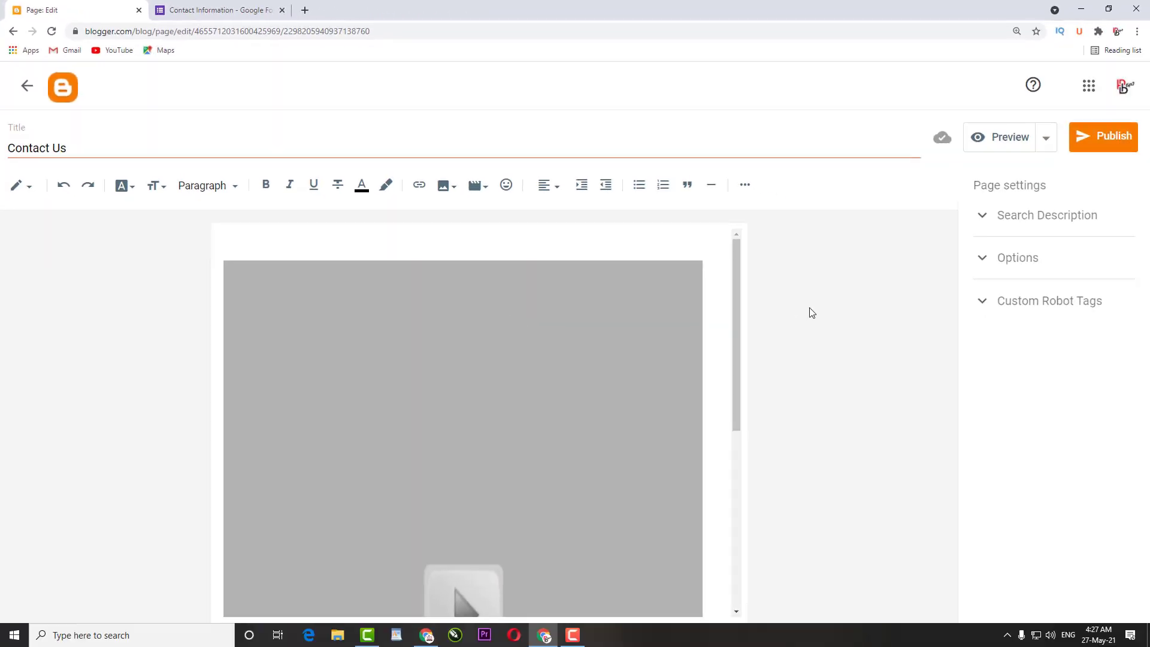
Publish the Contact Us page, confirming in the Publish page? dialog
left_click_drag(808, 307, 789, 536)
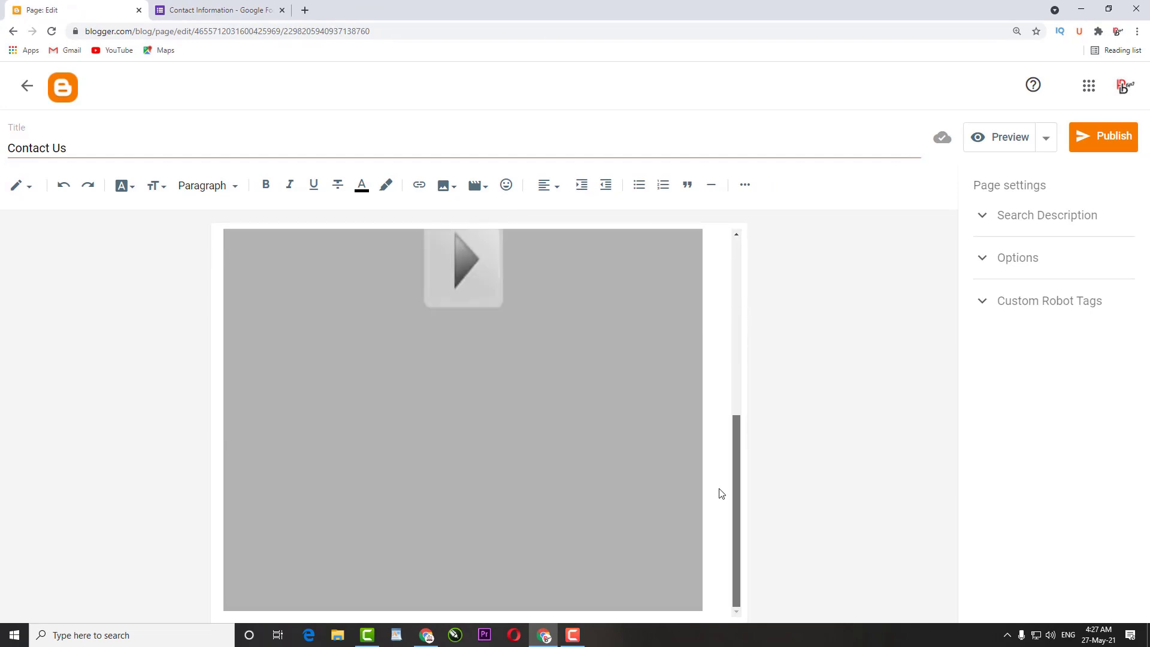
left_click_drag(730, 454, 755, 313)
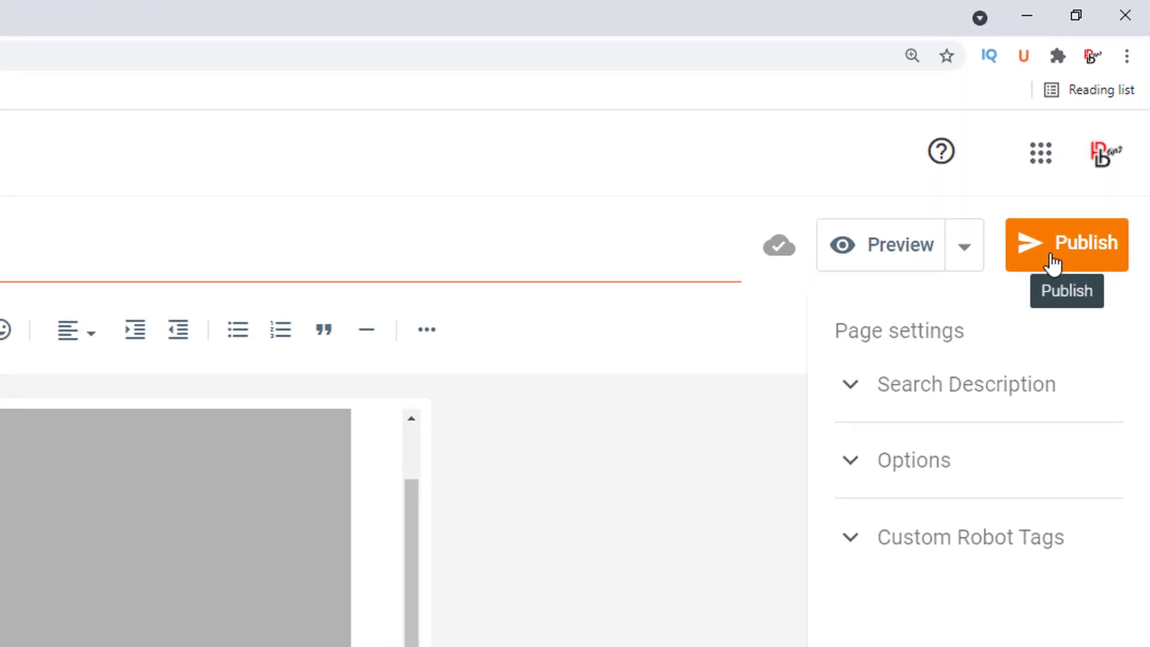
left_click(1053, 262)
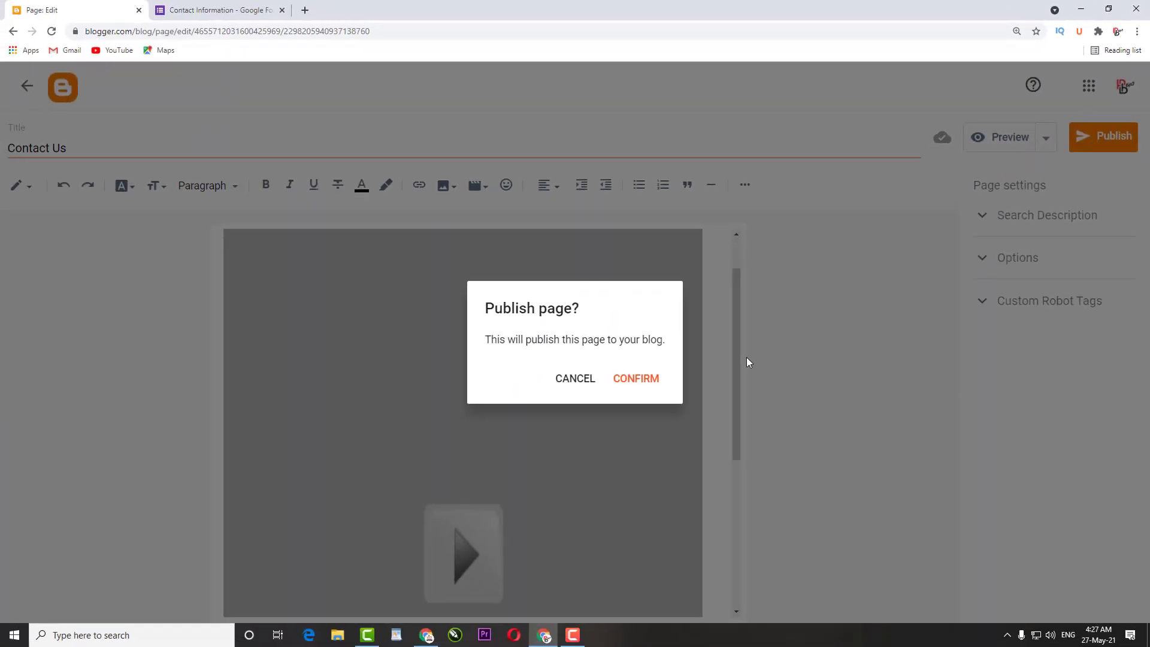
left_click(636, 379)
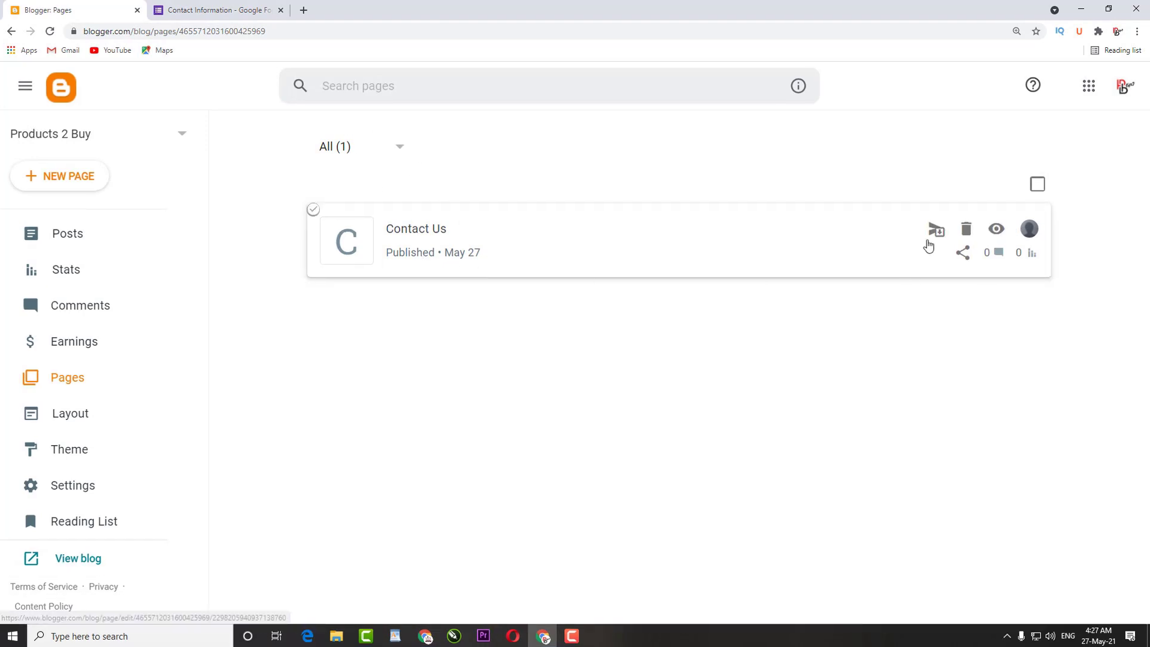
Check the live Contact Us page's embedded form, then close it and the Google Forms tab
left_click(996, 229)
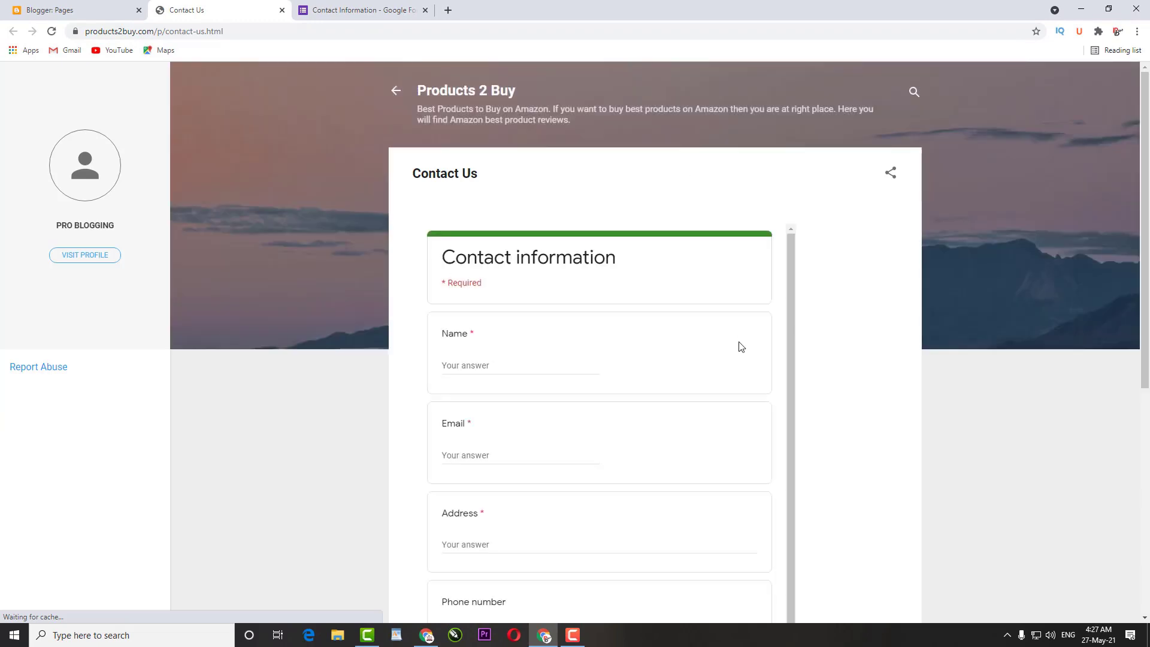
scroll(657, 323, "down", 1)
scroll(689, 336, "up", 1)
left_click_drag(788, 293, 786, 320)
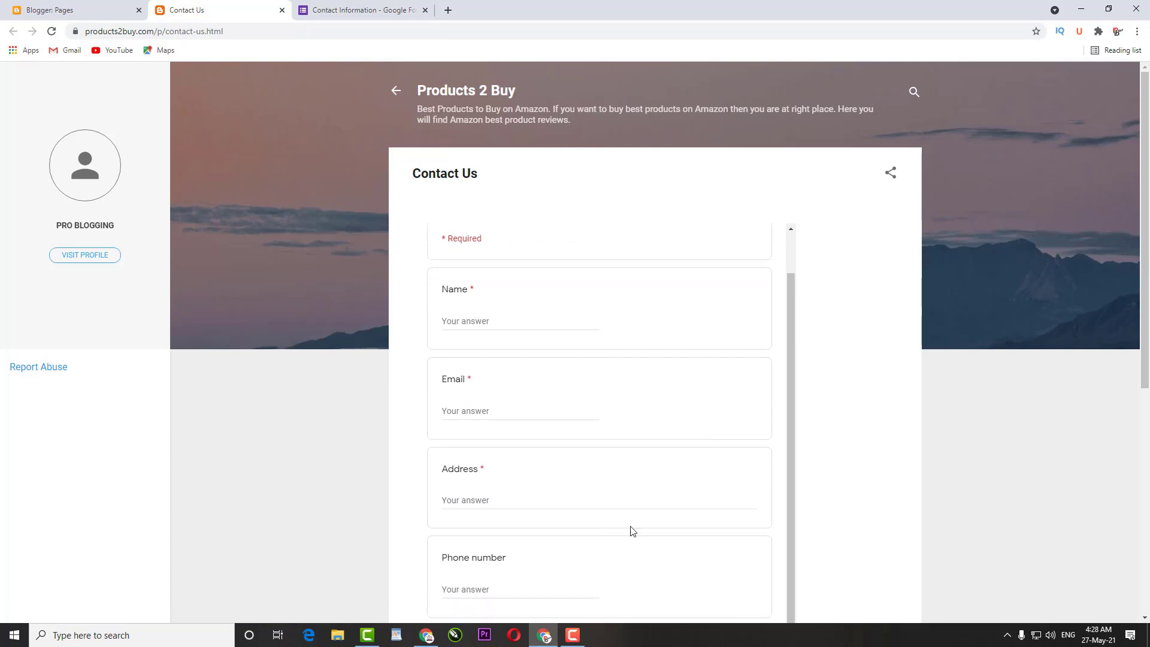
left_click_drag(795, 365, 803, 296)
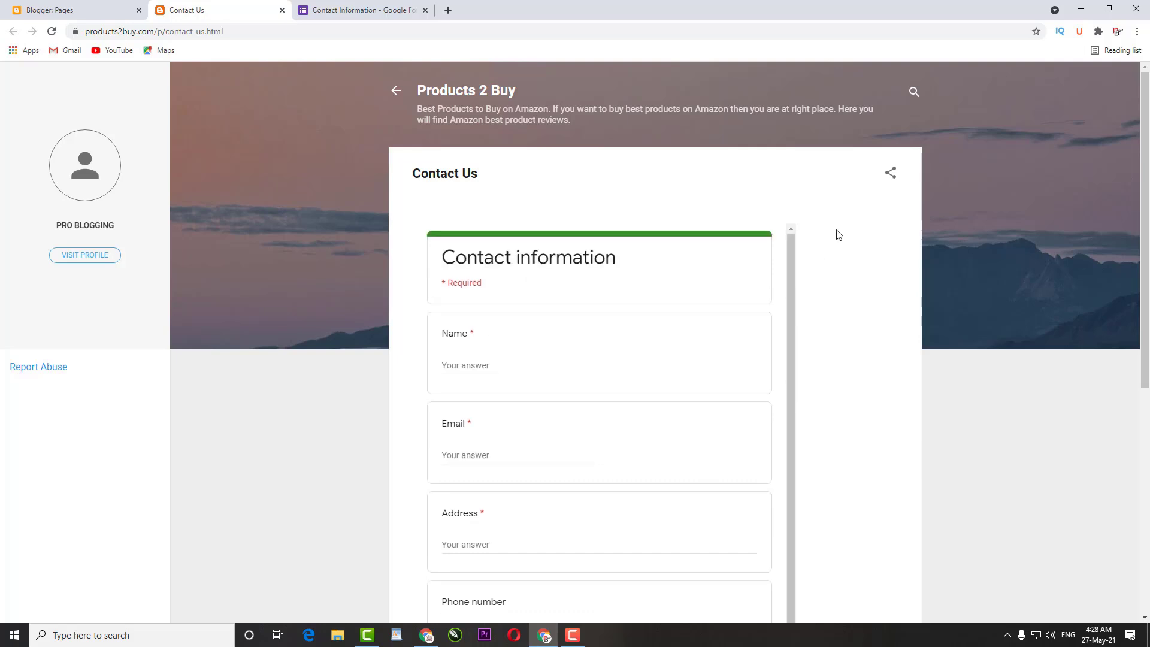
left_click(281, 11)
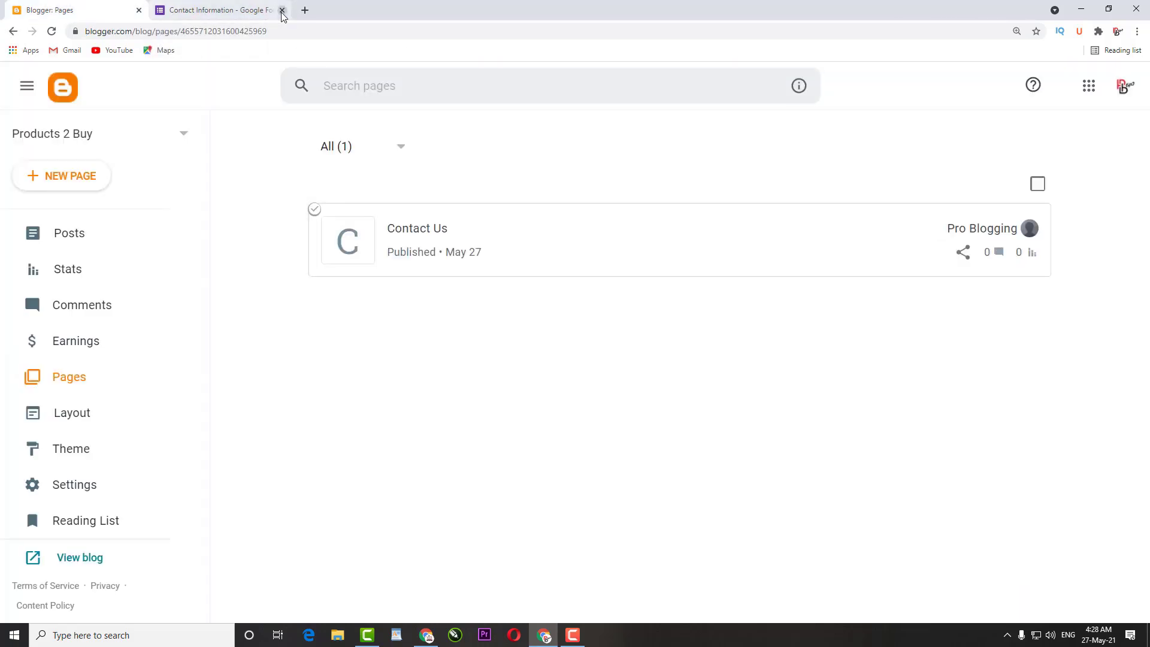
left_click(282, 11)
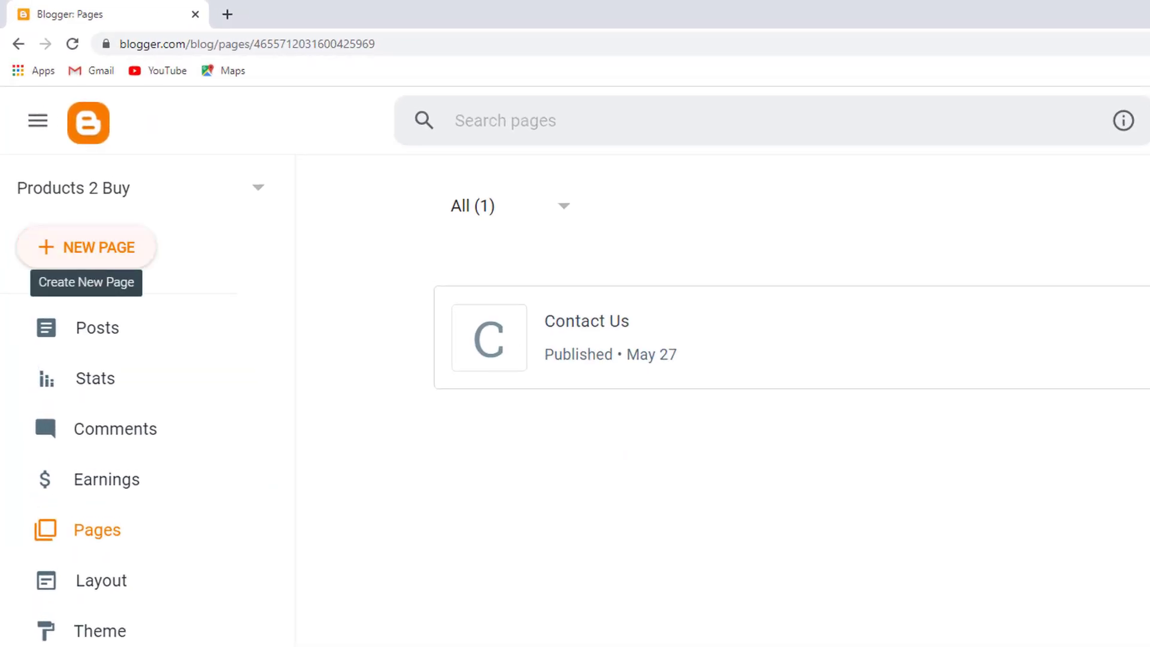
Start another new Blogger page titled 'Privacy Policy'
left_click(87, 247)
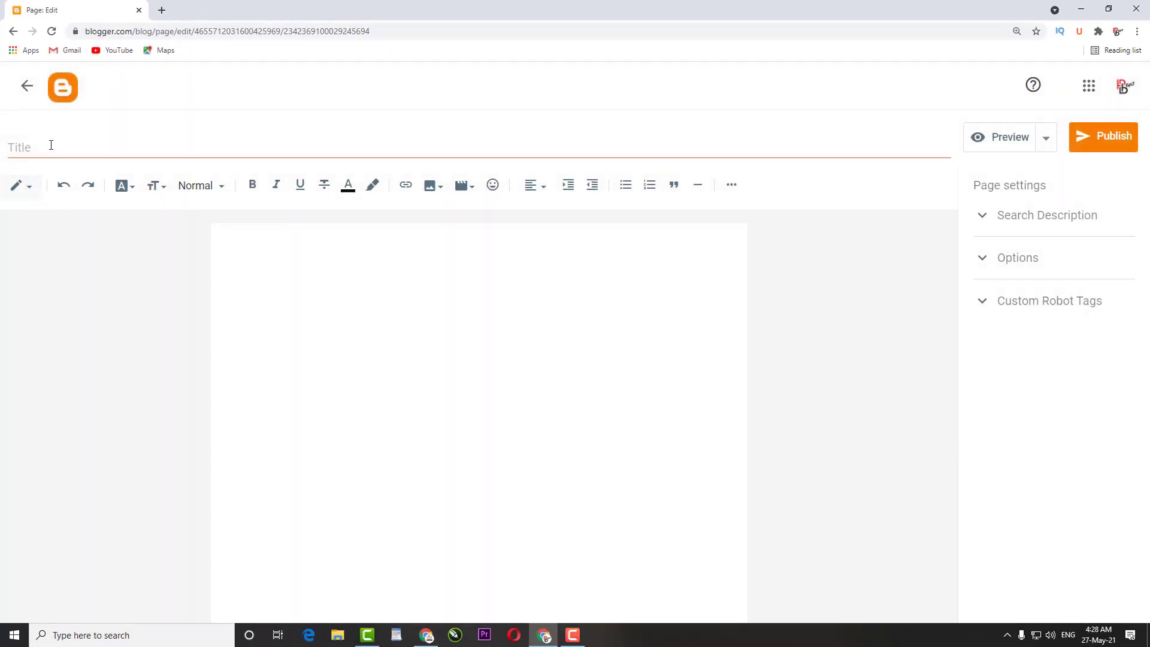
left_click(51, 144)
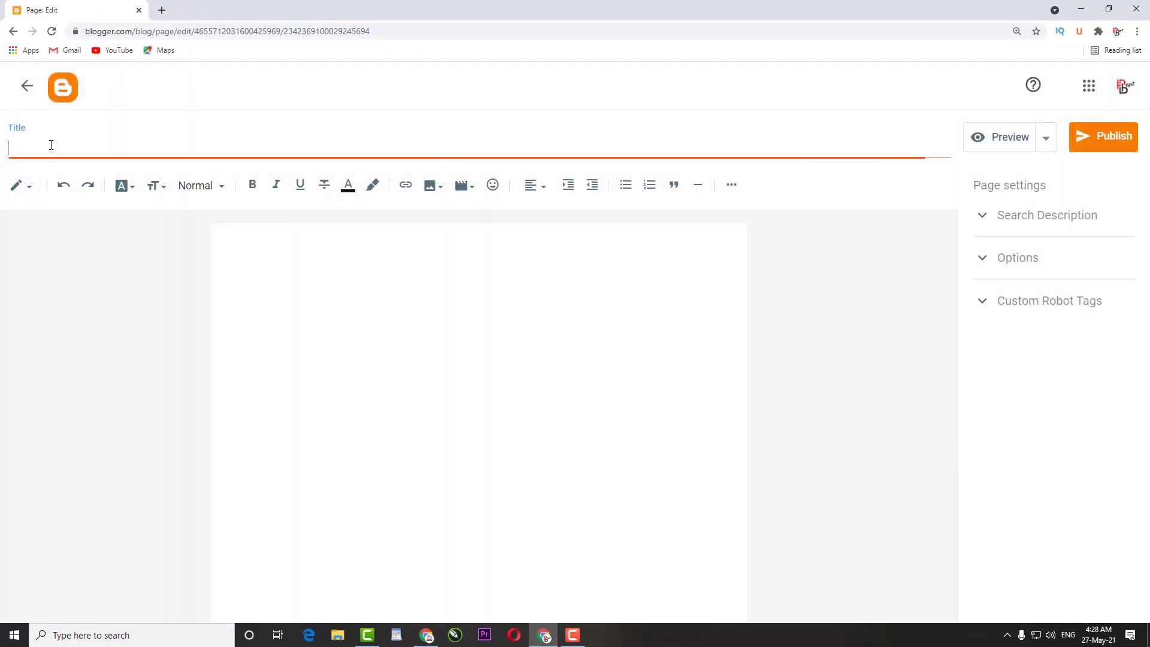
type("Privacy Policy")
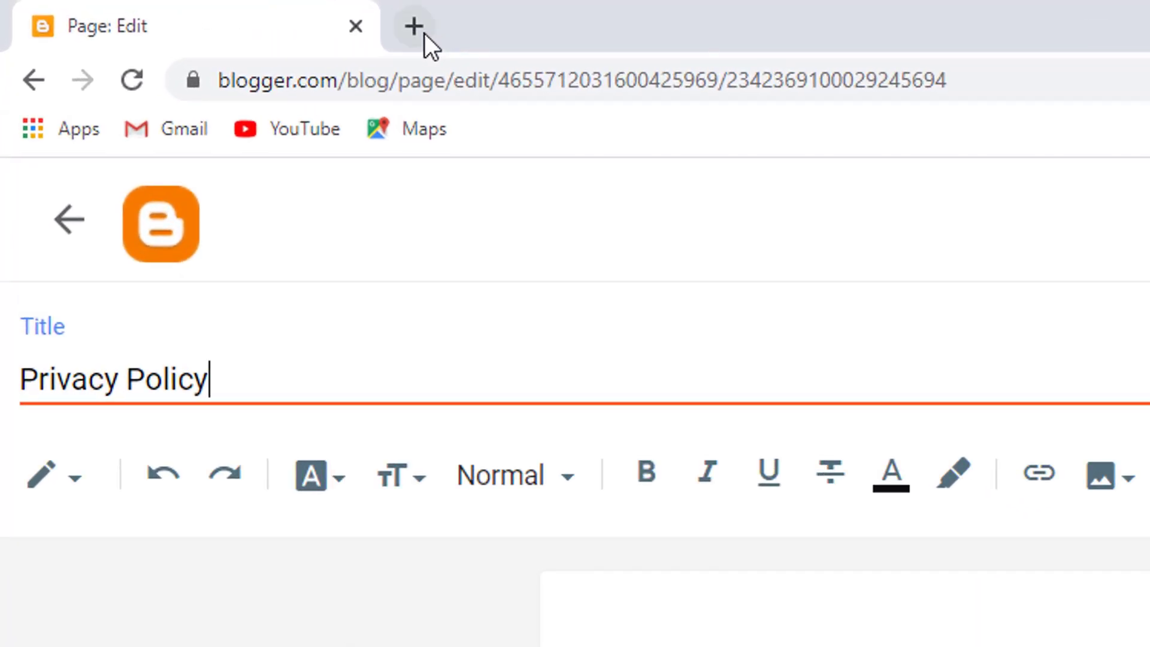
Search Google for 'privacy policy generator' in a new tab
left_click(424, 35)
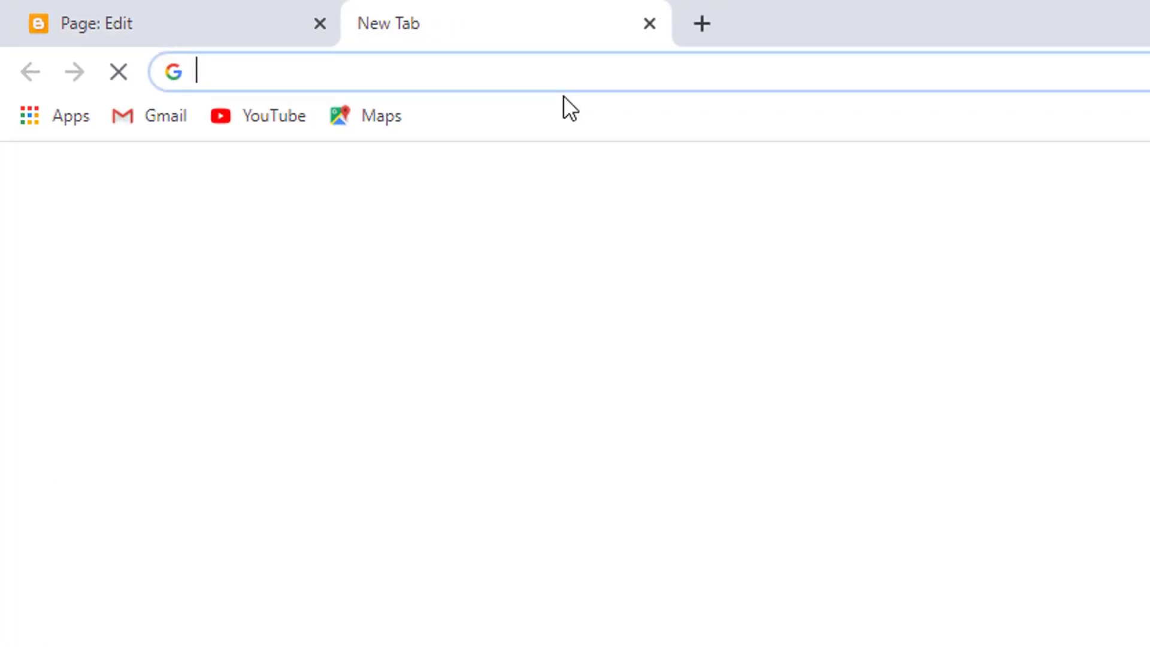
left_click(644, 93)
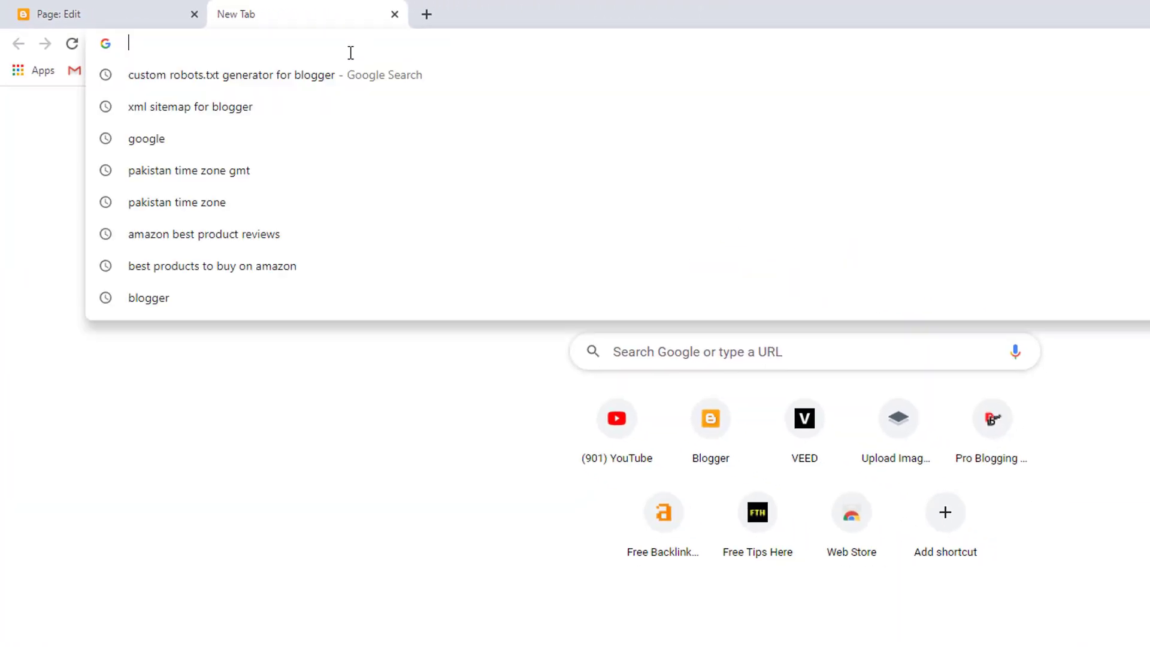
left_click(648, 357)
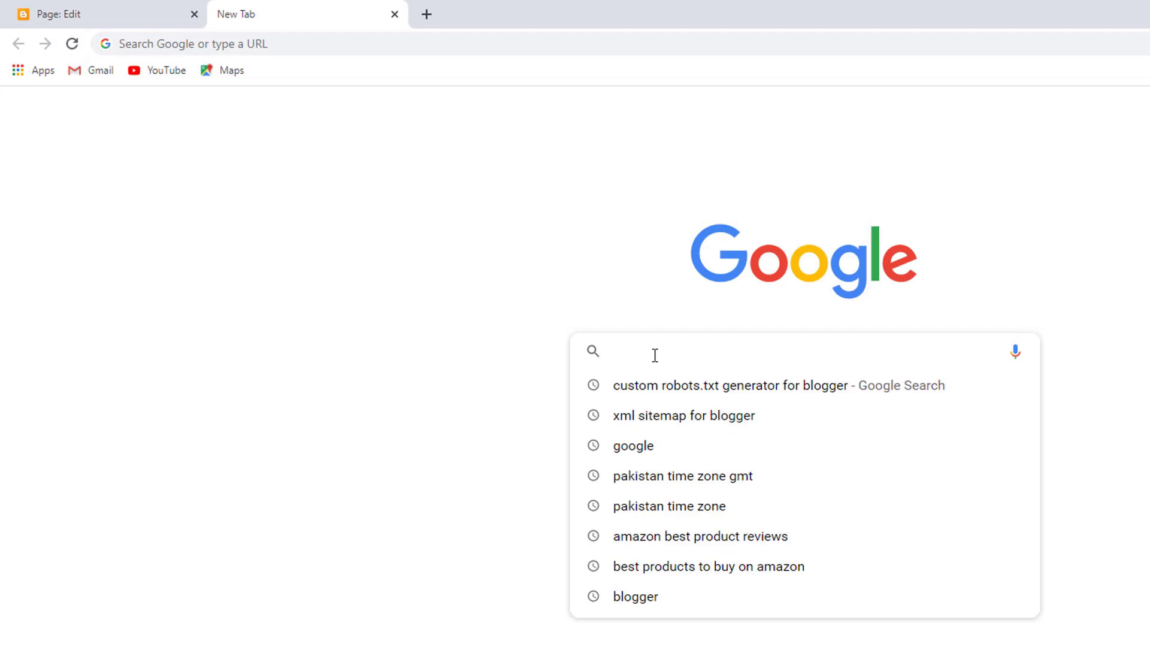
type("Privacy P")
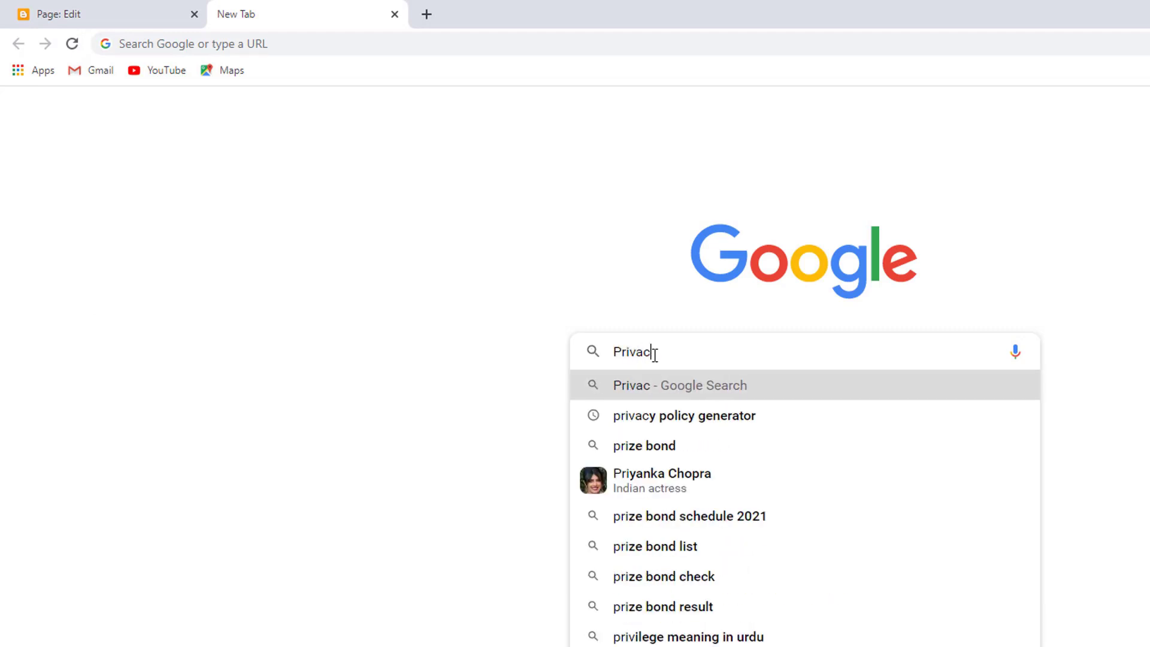
type("oli")
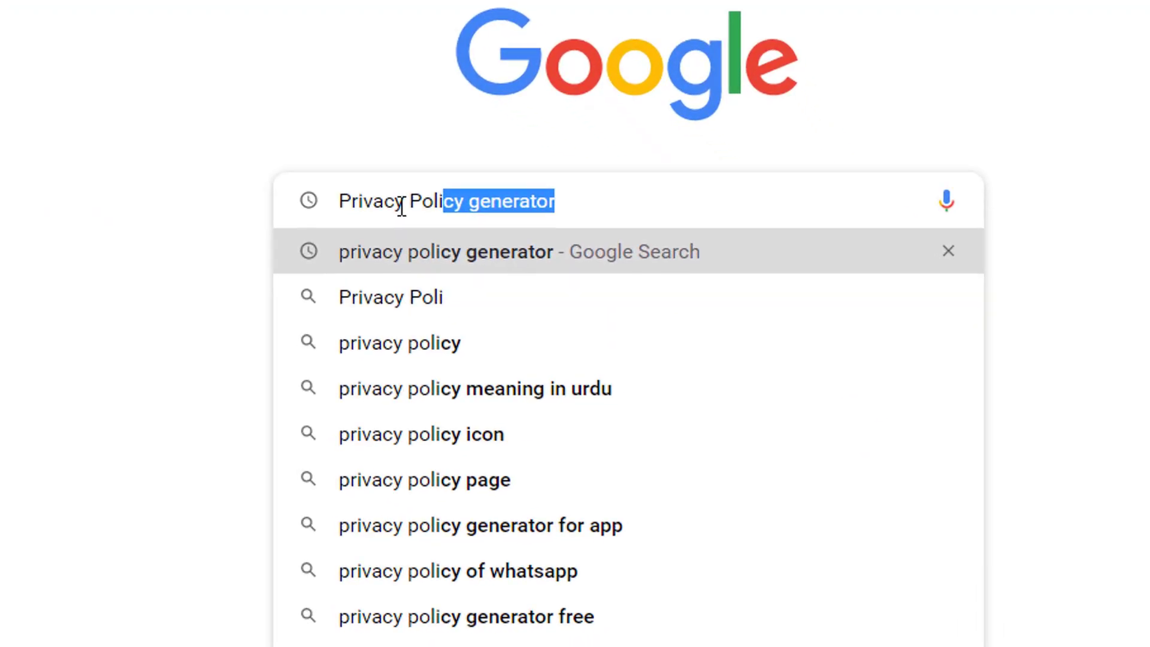
key("Return")
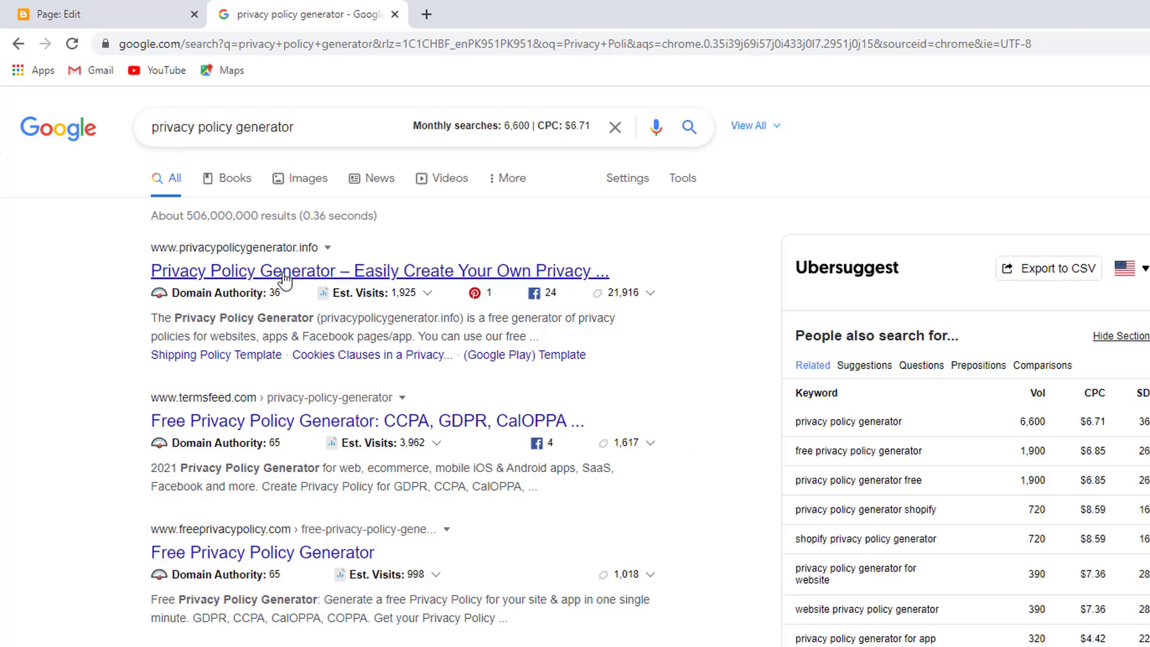
On privacypolicygenerator.info, enter 'Products 2 Buy' as both Company Name and Website Name
left_click(284, 272)
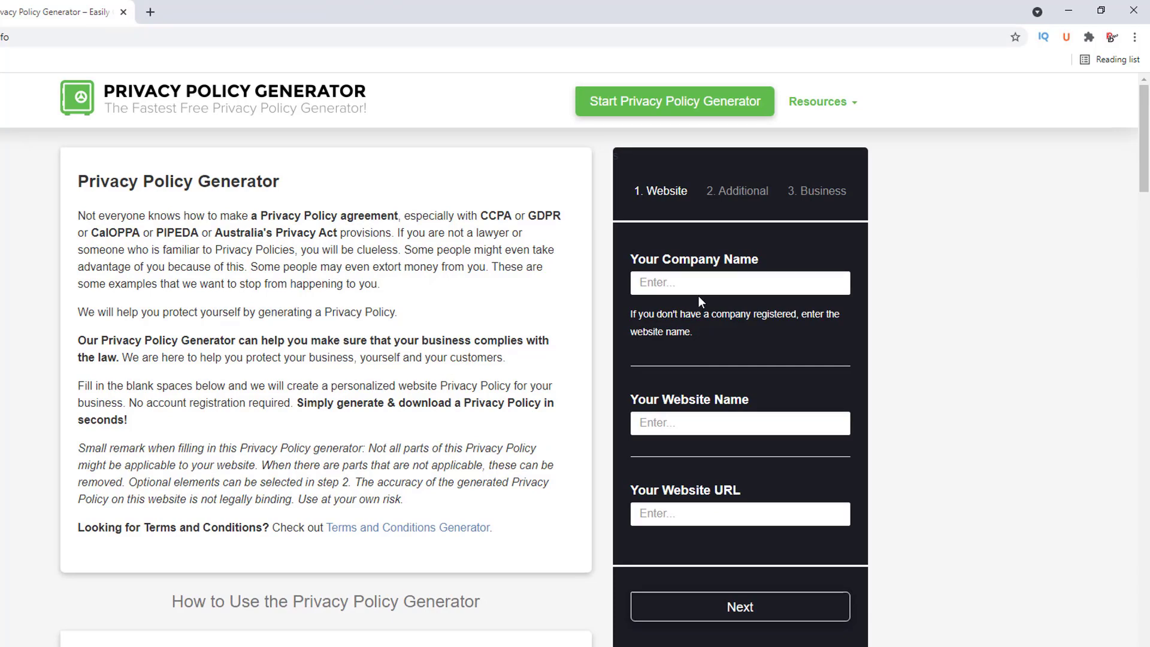
left_click(719, 278)
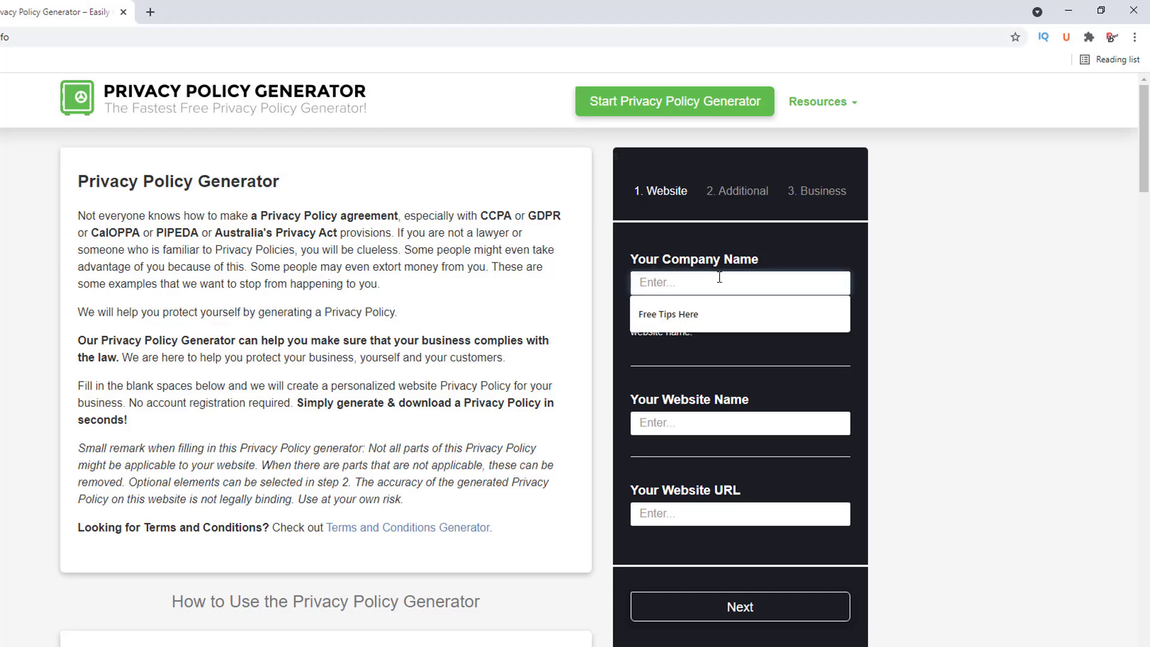
type("P")
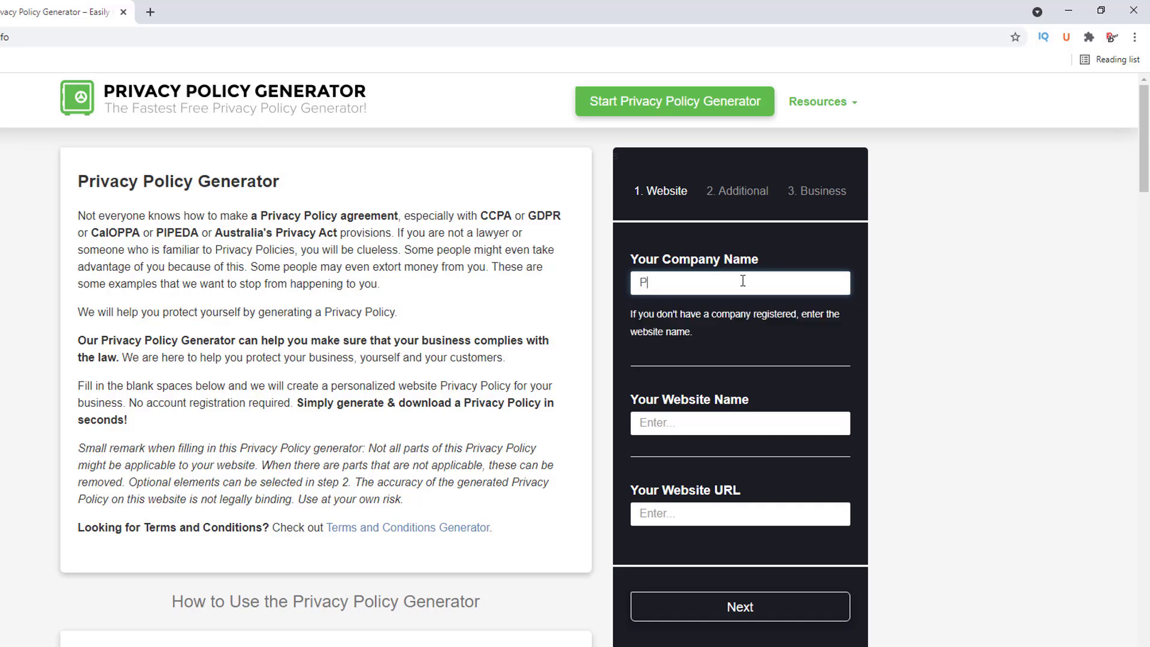
type("roducts 2 Buy")
key("ctrl+a")
key("ctrl+c")
left_click(698, 429)
key("ctrl+v")
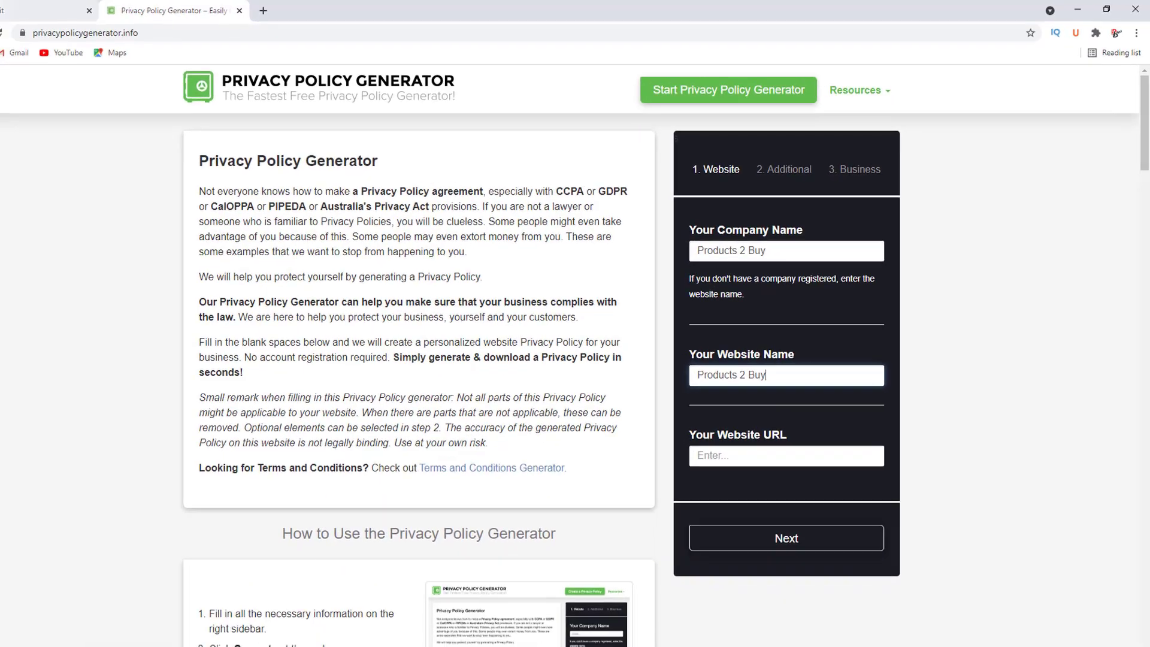
left_click(42, 10)
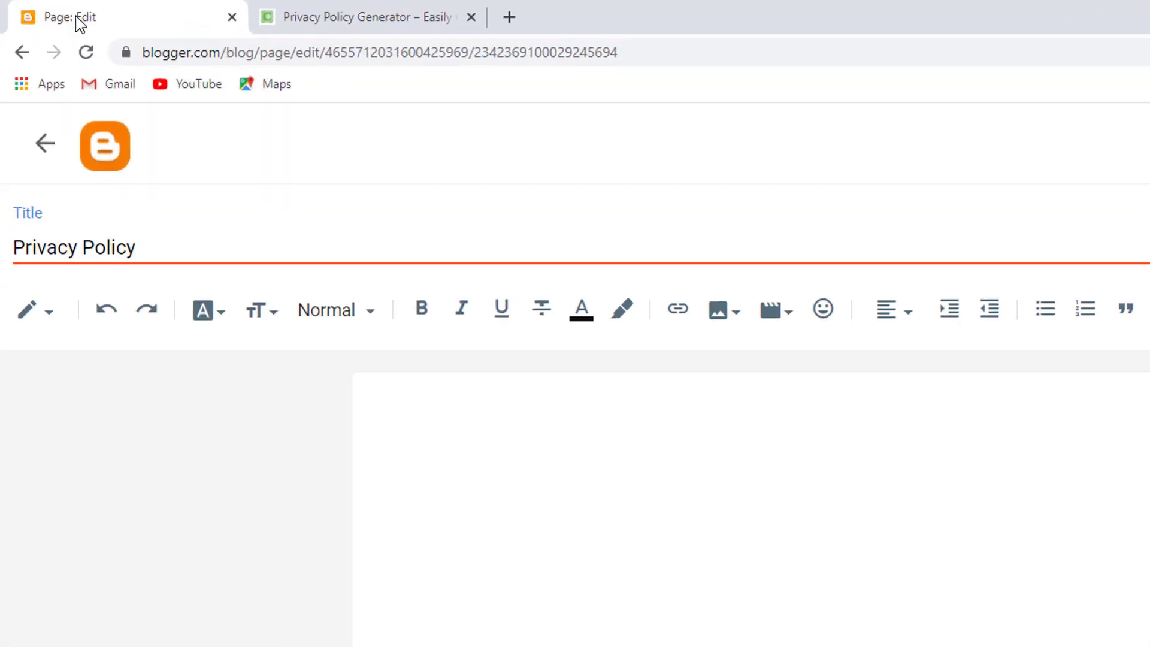
Open the Blogger dashboard in a new tab and copy the View blog link address
right_click(63, 89)
left_click(75, 96)
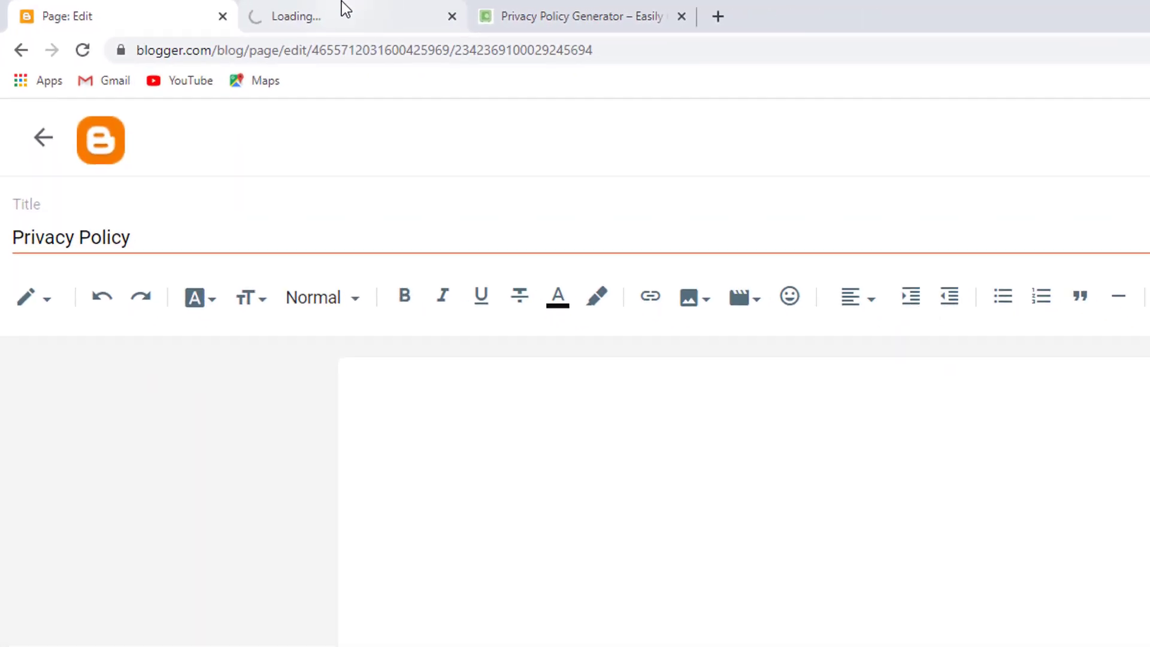
left_click(460, 10)
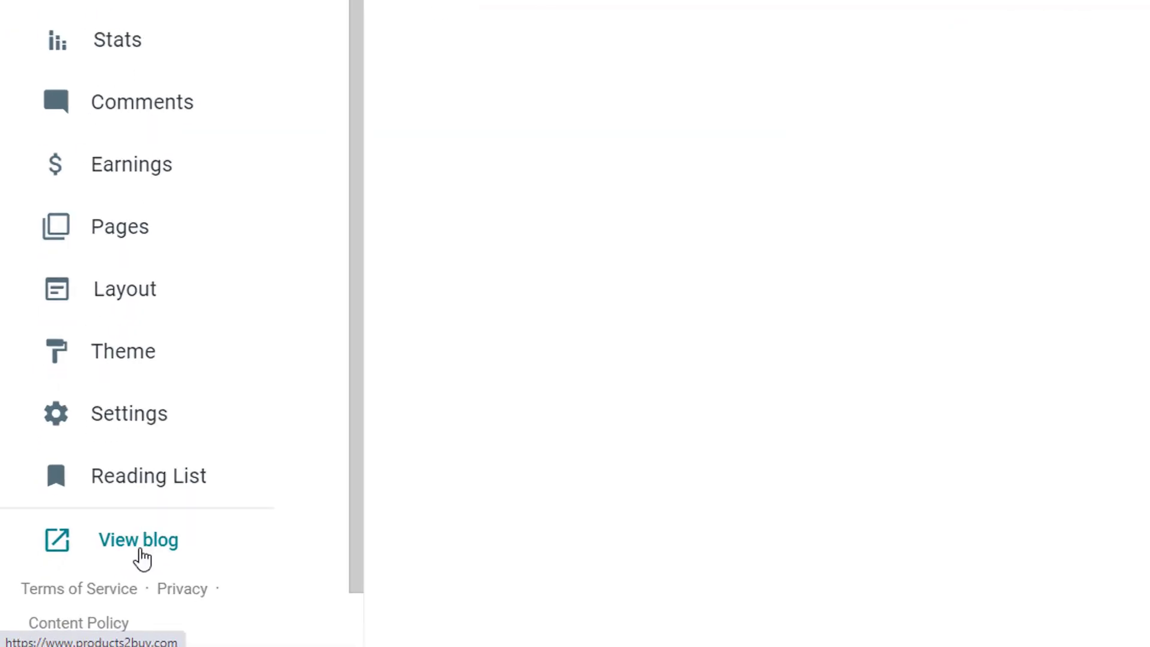
right_click(140, 547)
left_click(193, 502)
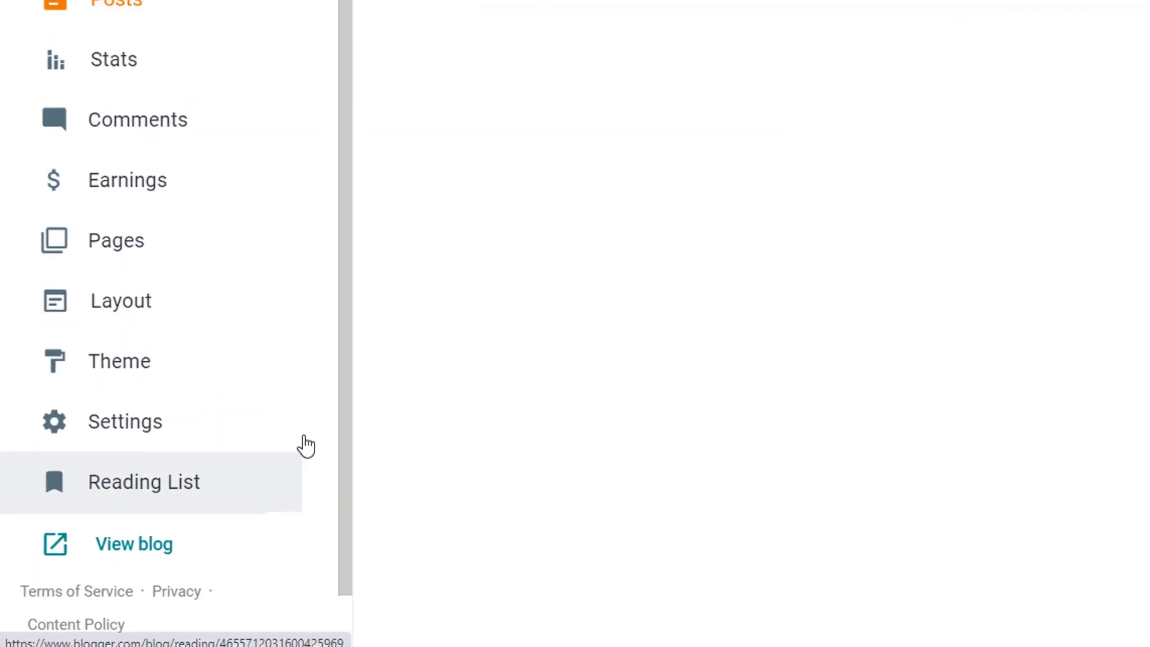
Paste the blog's address as the website URL in the privacy policy generator
left_click(384, 10)
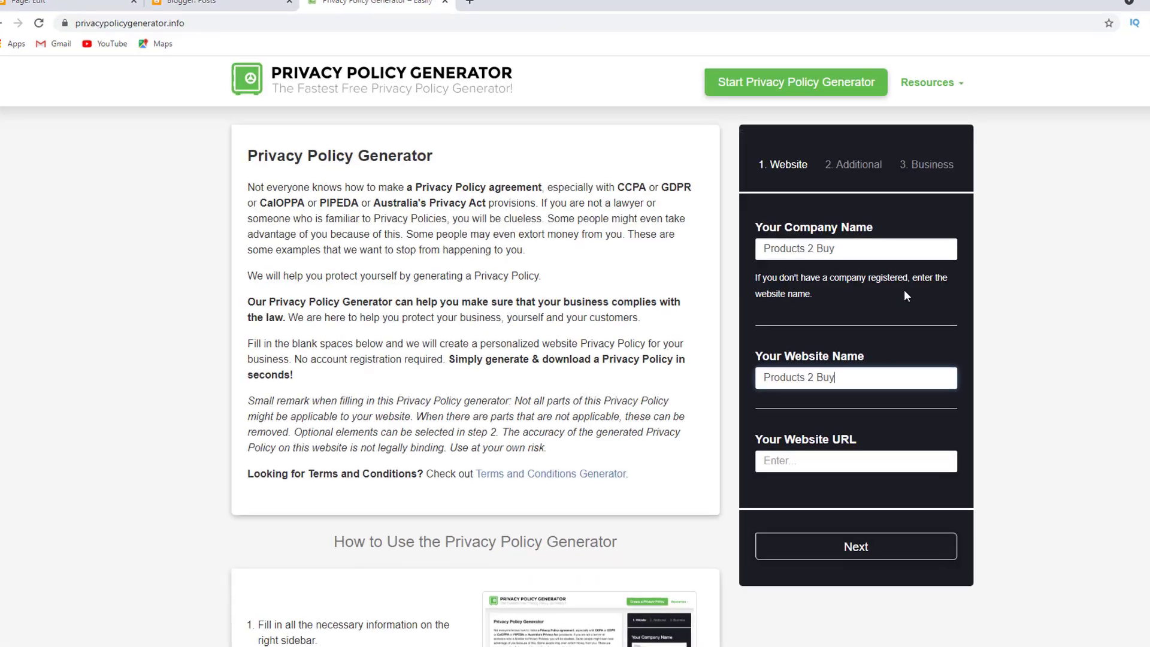
left_click(923, 470)
key("ctrl+v")
left_click_drag(1019, 472, 786, 500)
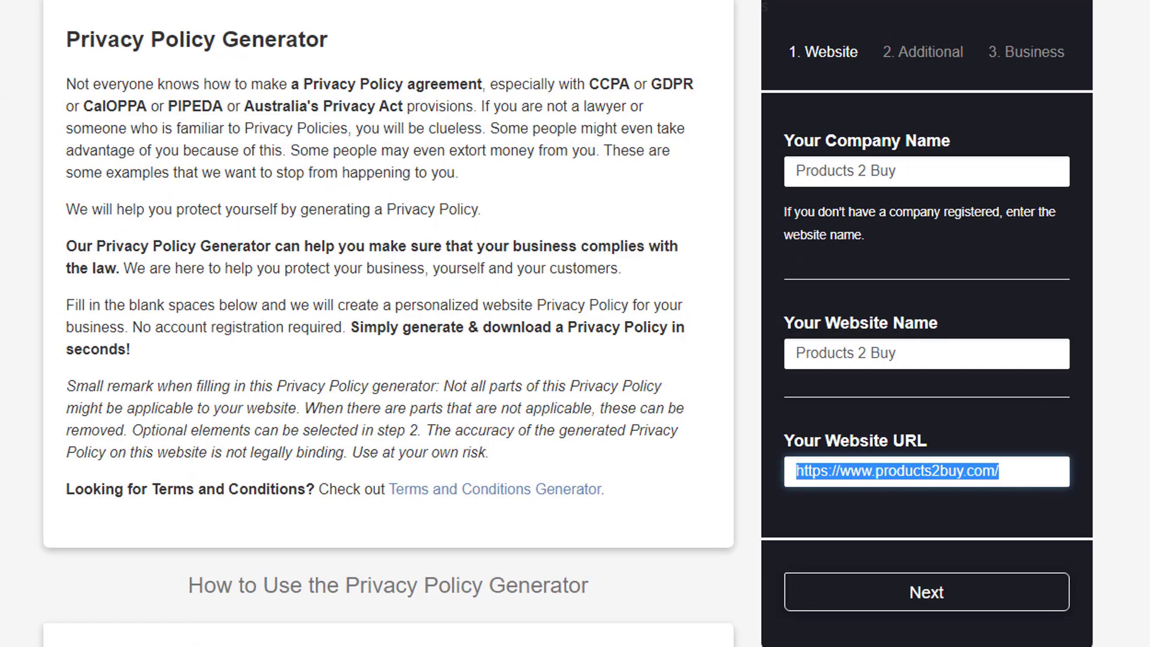
left_click(957, 610)
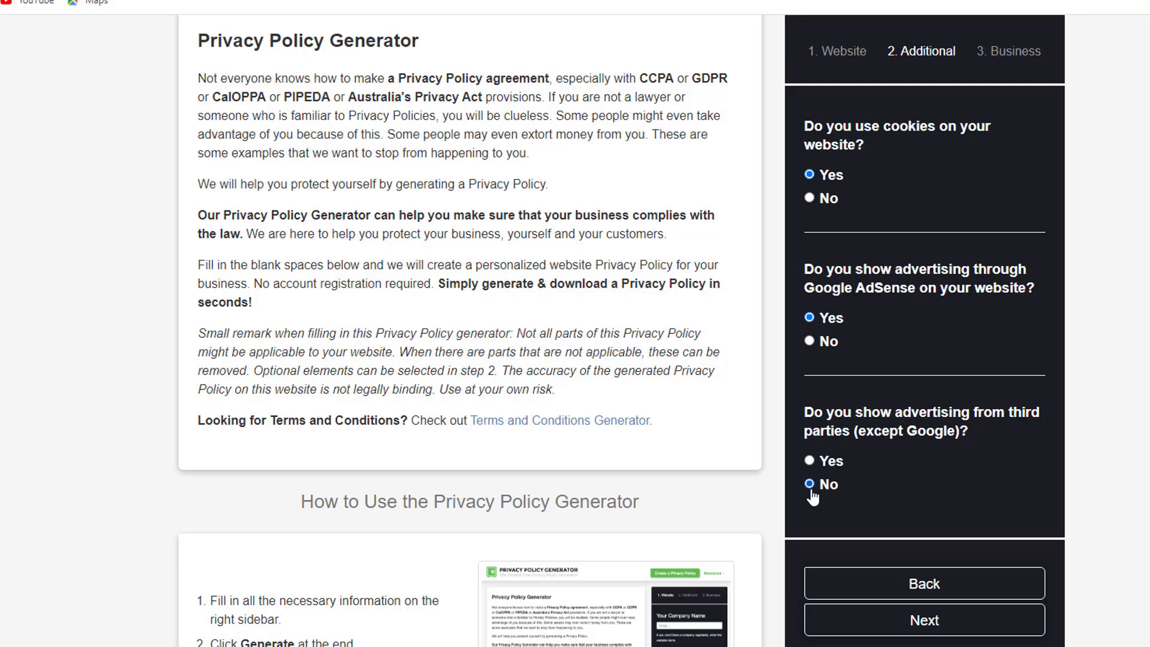
Set country Pakistan and state Punjab, autofill the saved e-mail, and generate the policy
left_click(982, 626)
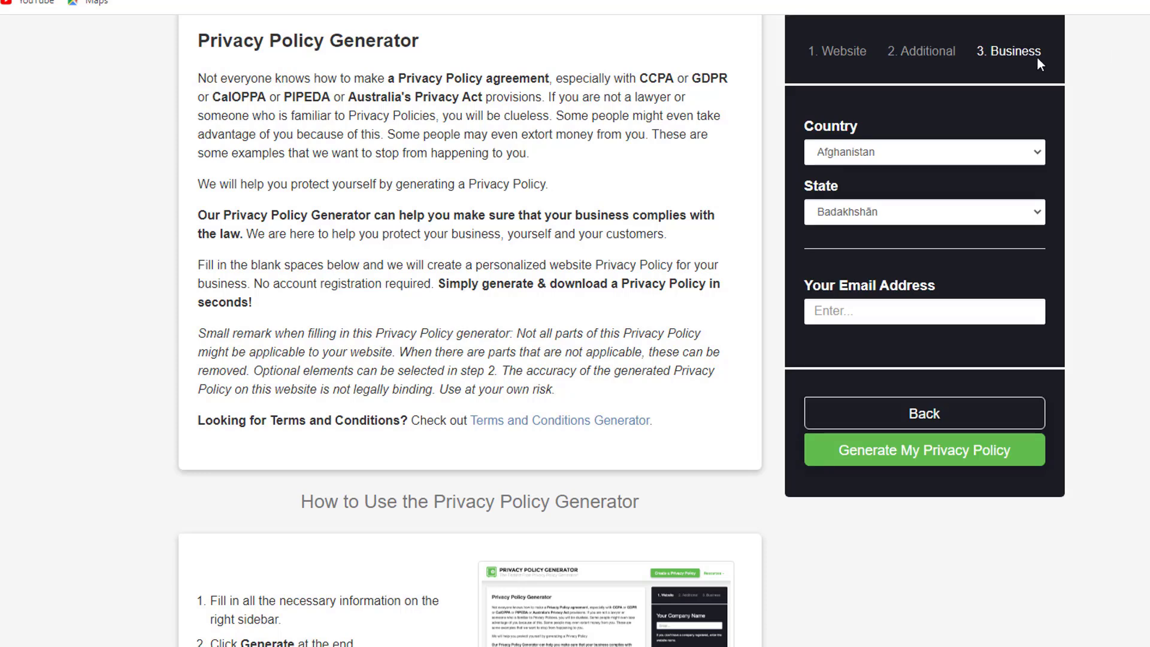
left_click(971, 157)
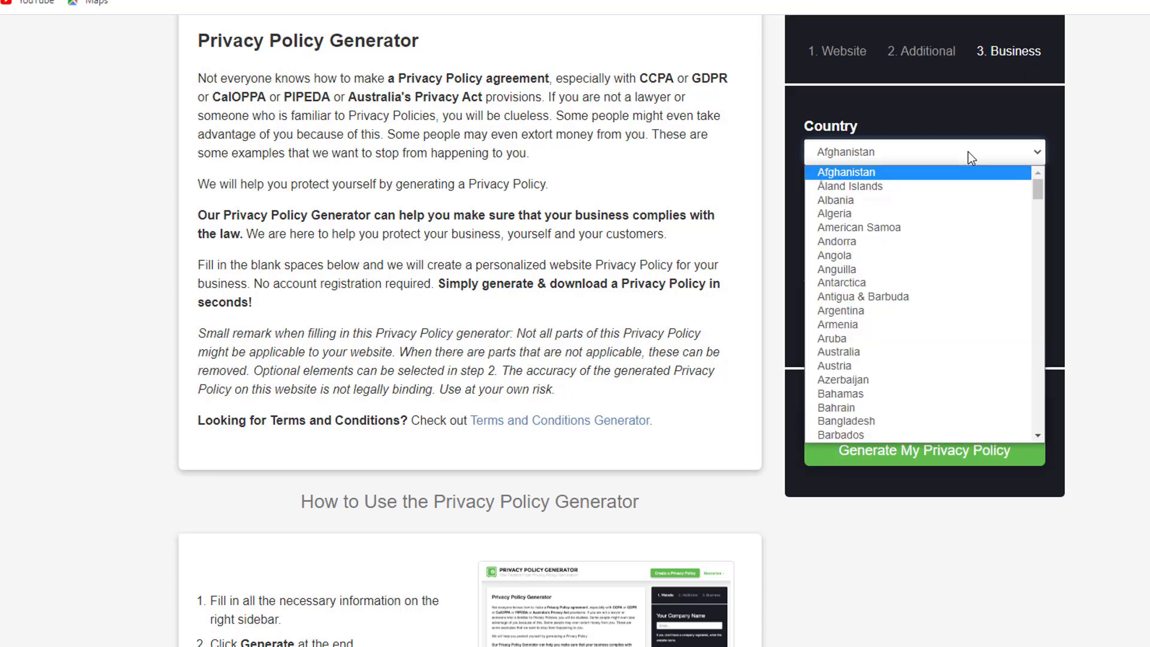
type("p")
key("Return")
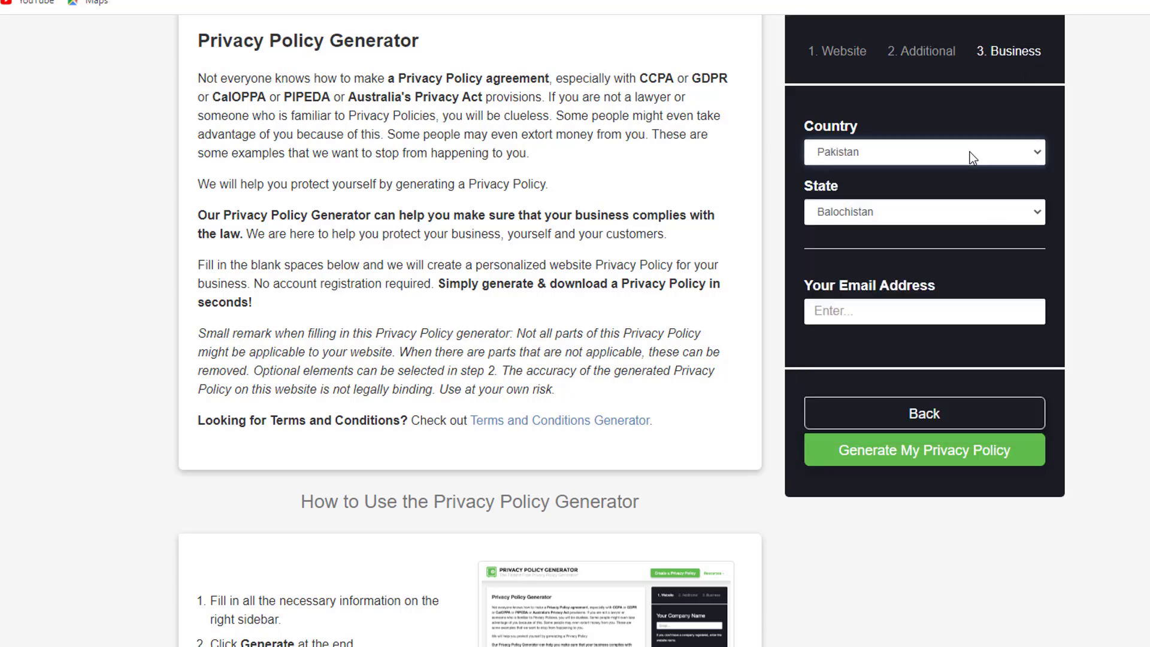
left_click(1018, 206)
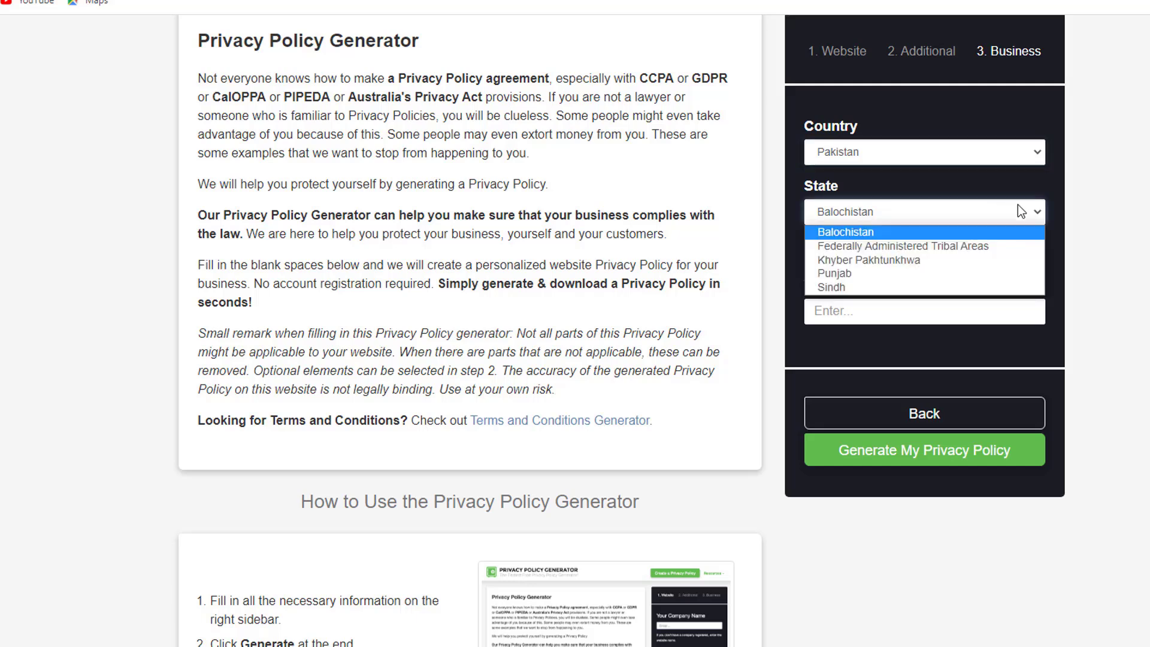
left_click(911, 274)
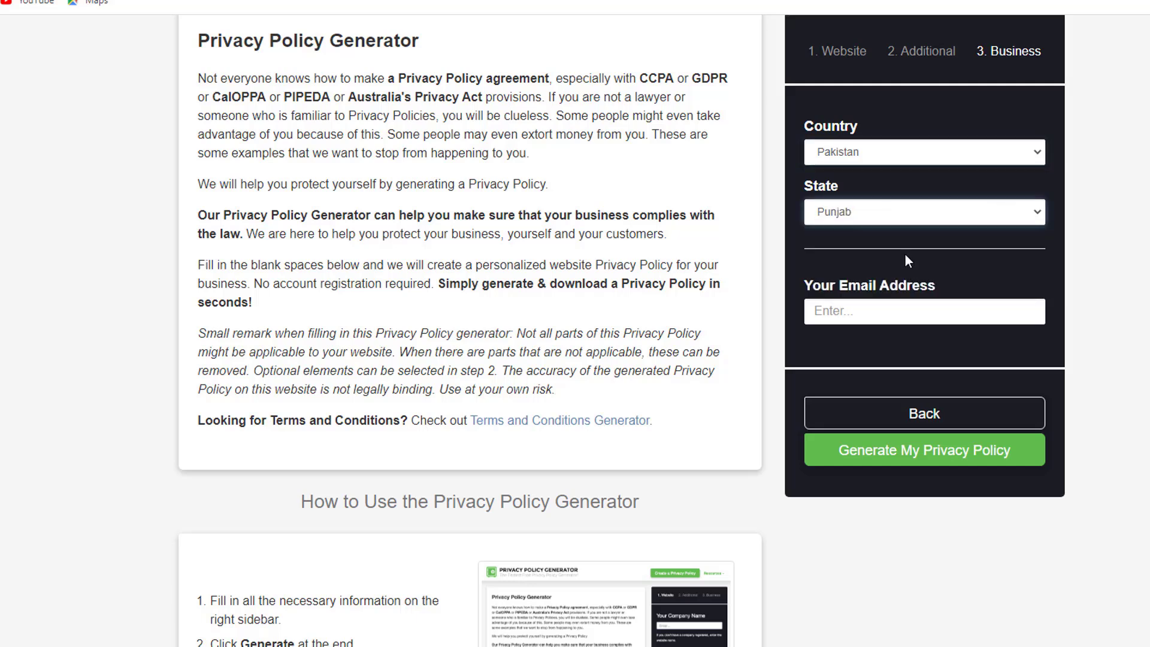
left_click(886, 308)
left_click(872, 345)
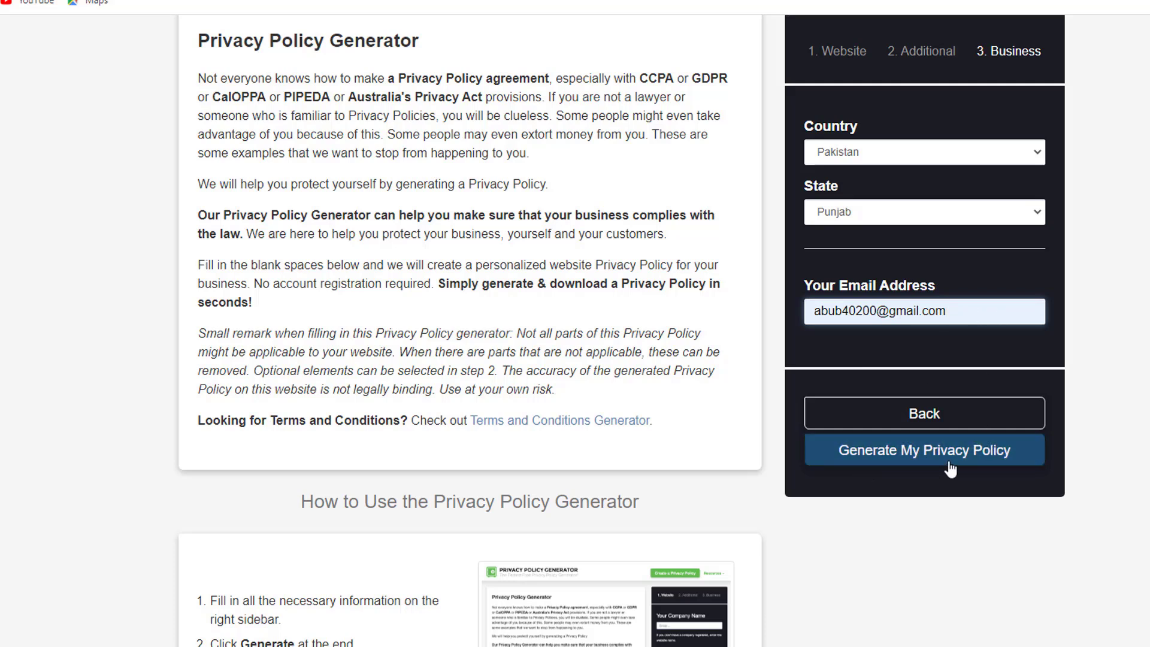
left_click(875, 469)
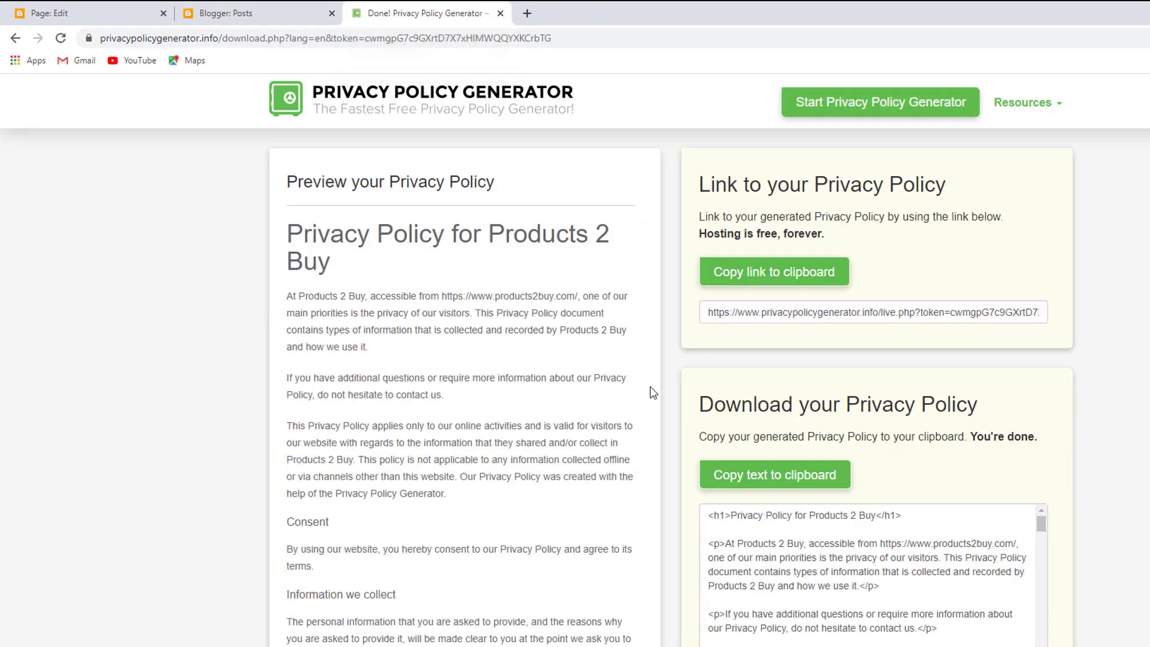
Copy the Products 2 Buy privacy policy's HTML text to the clipboard
scroll(1105, 496, "down", 2)
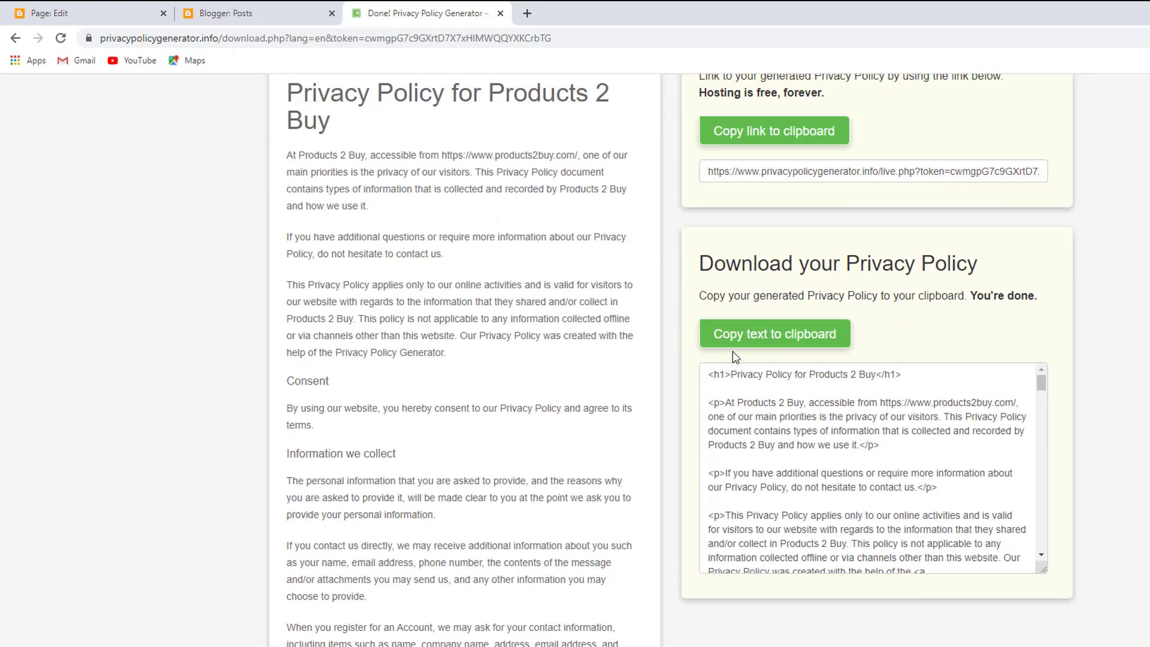
left_click(734, 343)
scroll(778, 312, "up", 2)
left_click(797, 287)
left_click(763, 475)
scroll(837, 502, "down", 1)
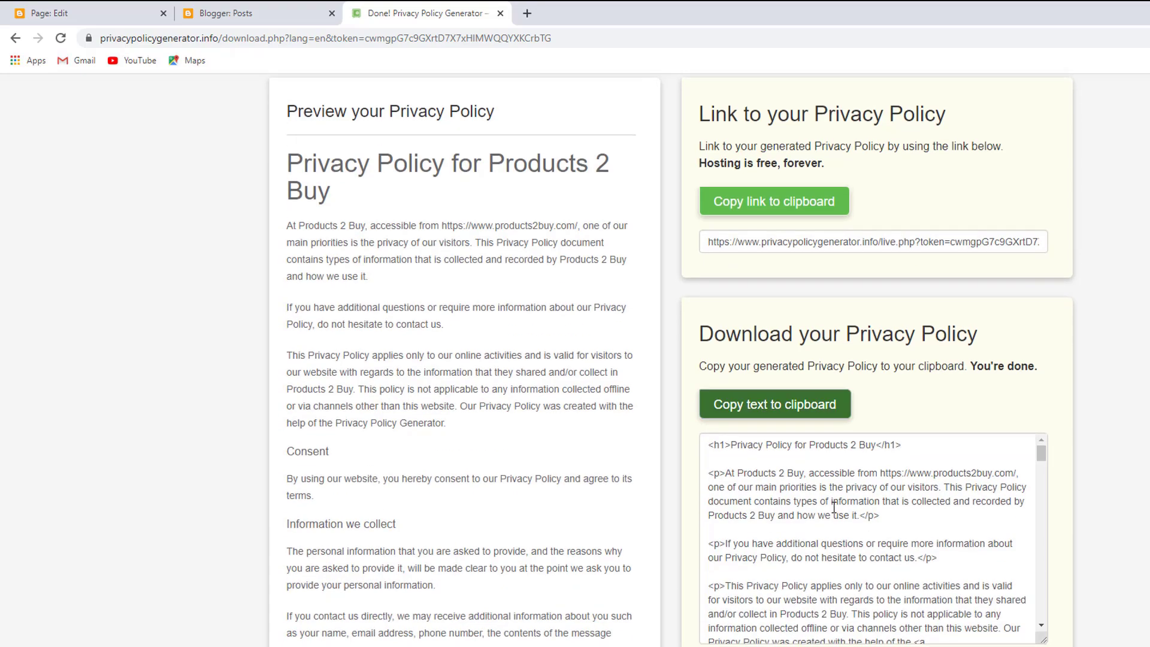
scroll(786, 470, "up", 1)
left_click(772, 477)
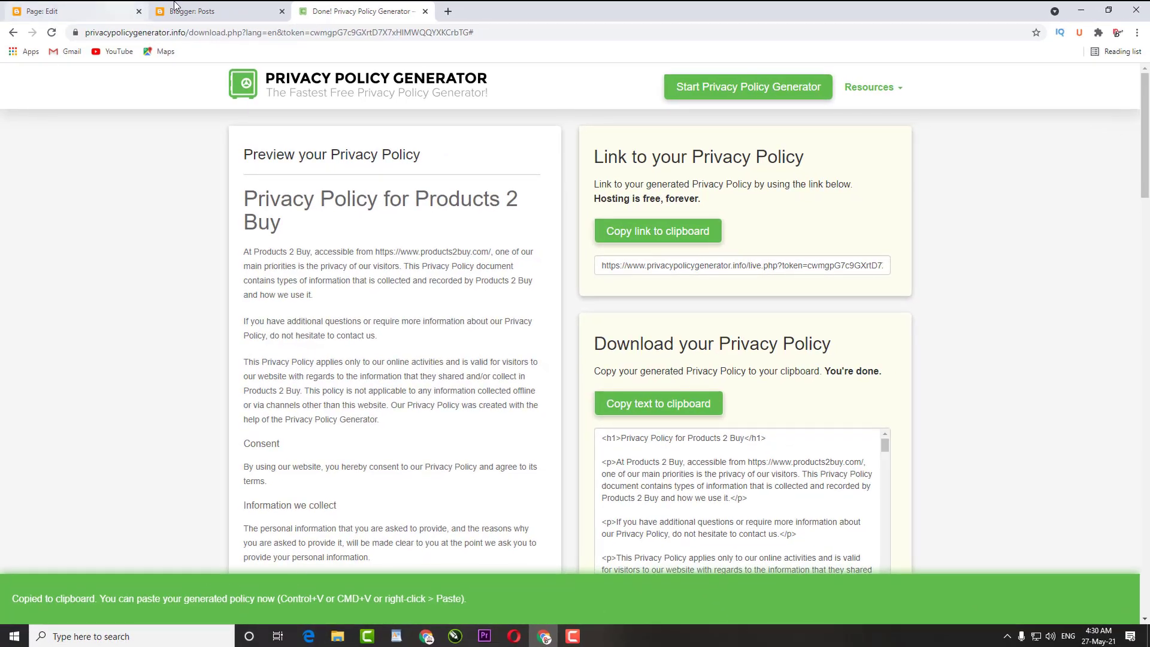
Paste the policy HTML into the Privacy Policy page in HTML view, then return to Compose view
left_click(175, 10)
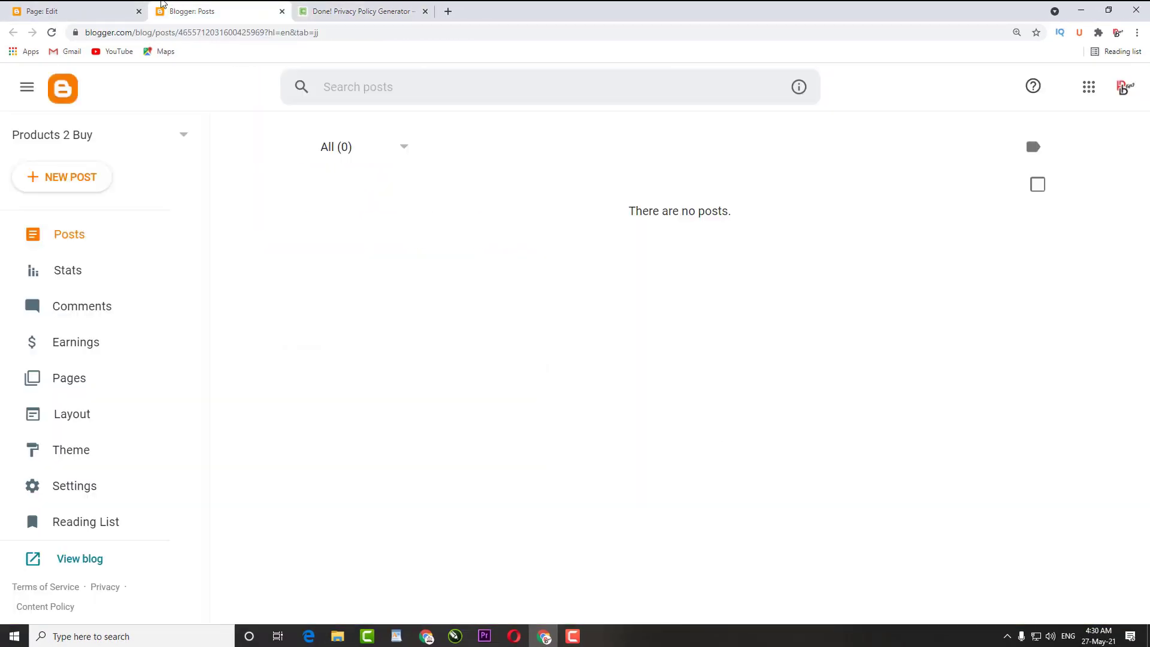
left_click(41, 10)
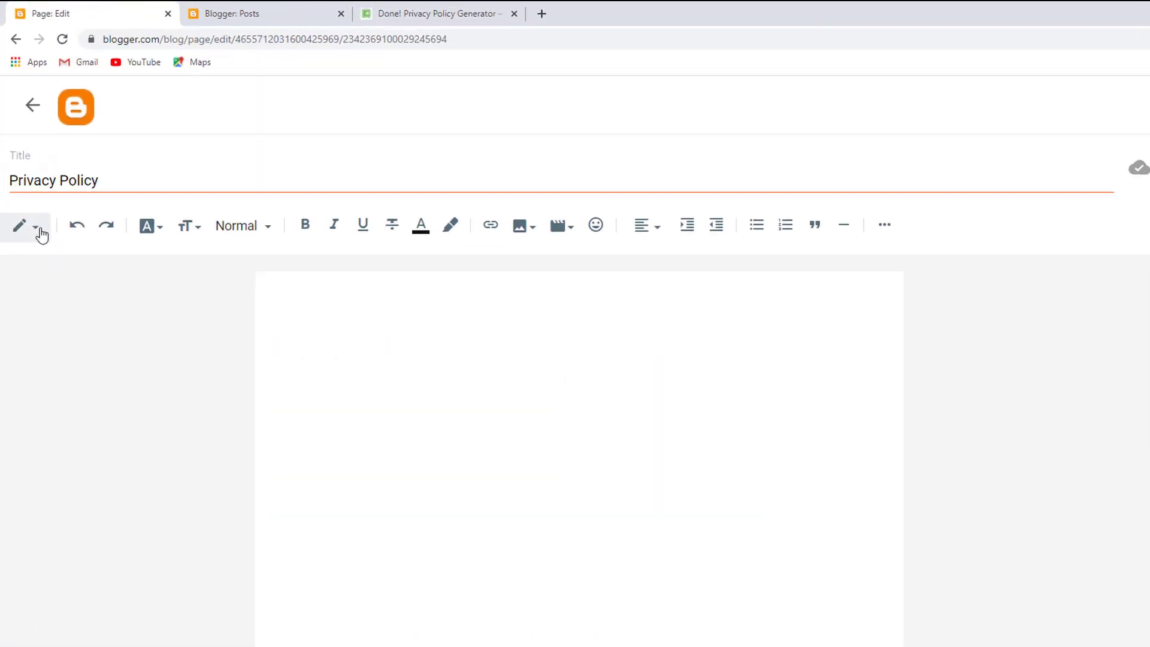
left_click(27, 187)
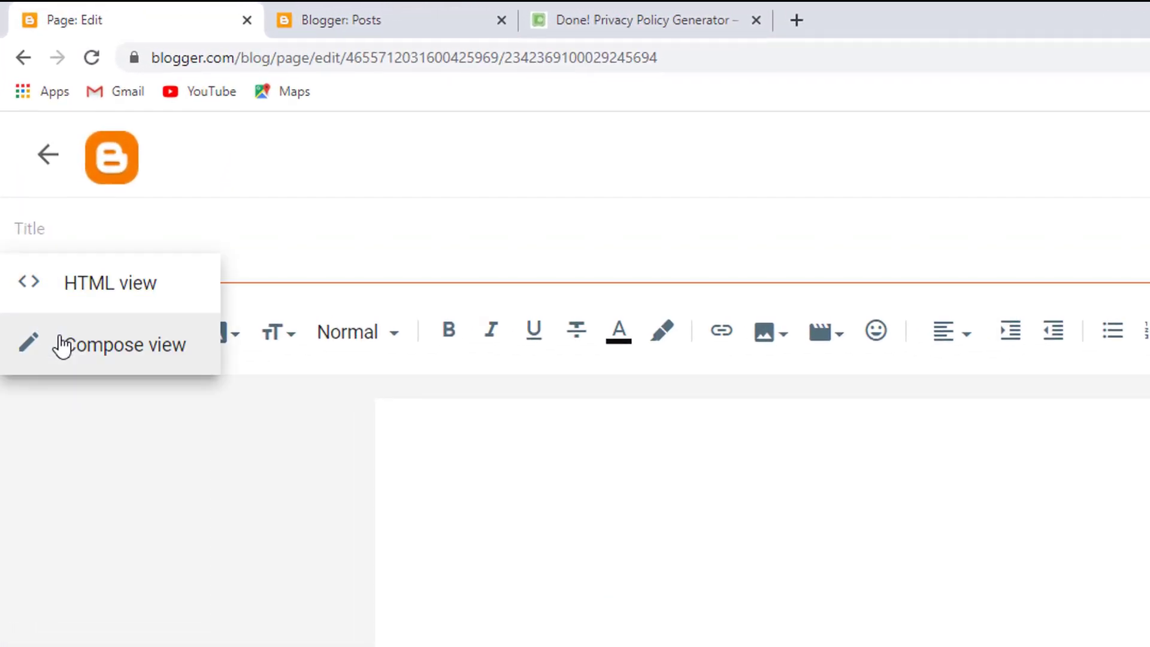
left_click(60, 288)
key("ctrl+v")
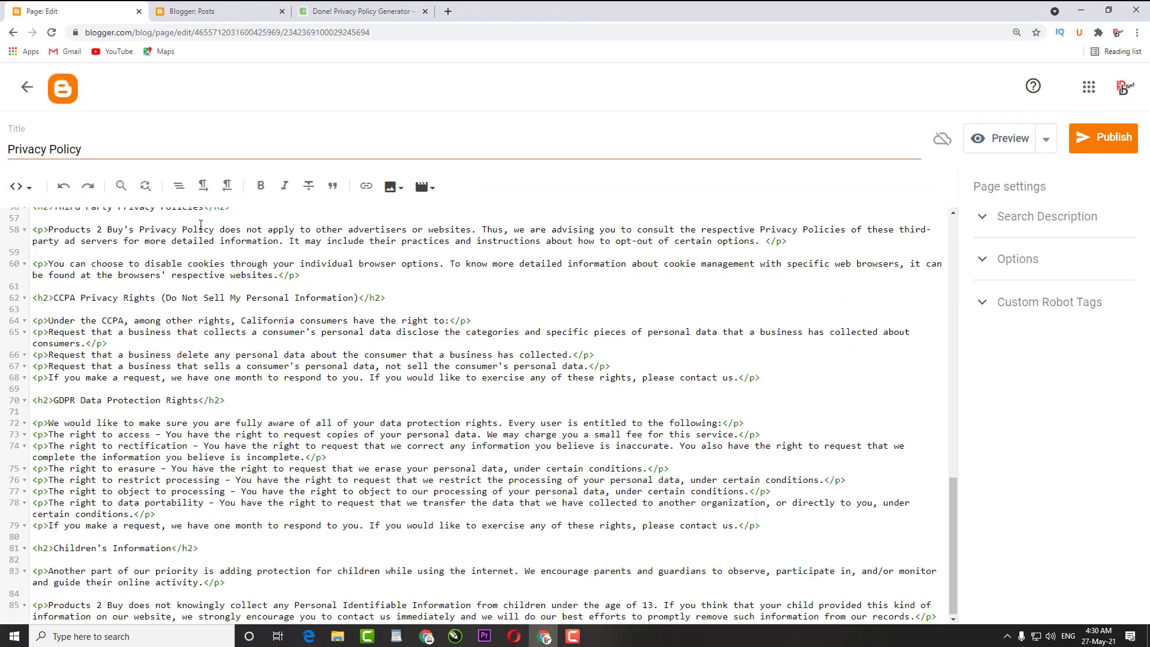
scroll(200, 224, "up", 4)
left_click(19, 186)
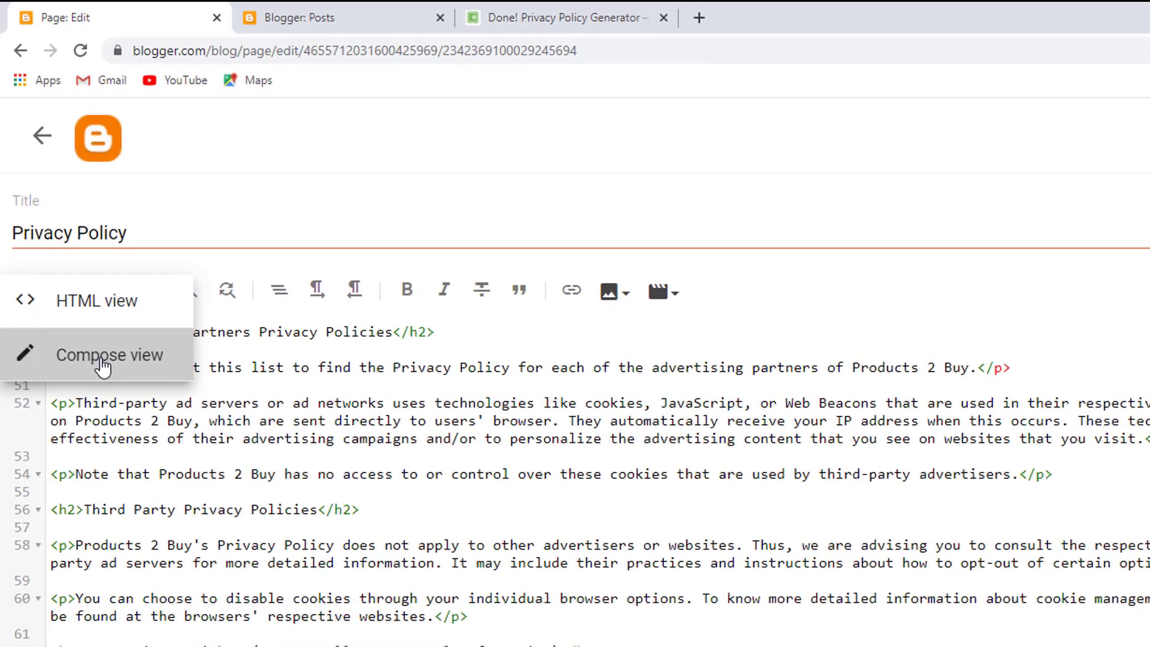
left_click(102, 360)
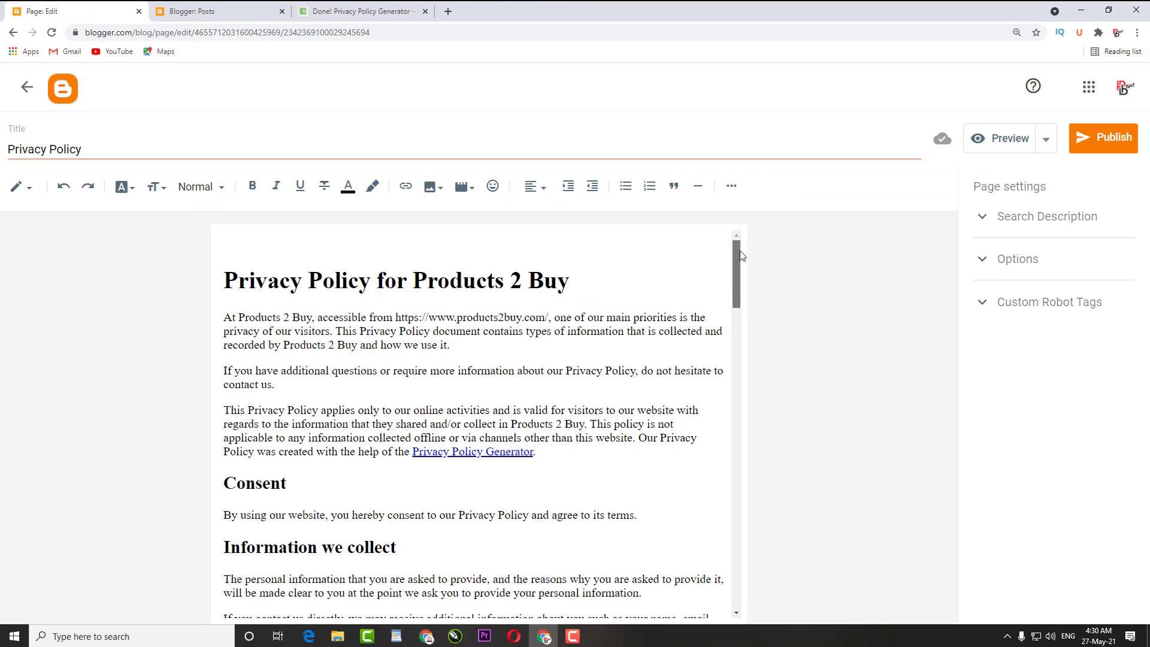
Review the pasted policy text and bring up the Privacy Policy Generator link's details
left_click_drag(739, 251, 748, 299)
left_click(711, 292)
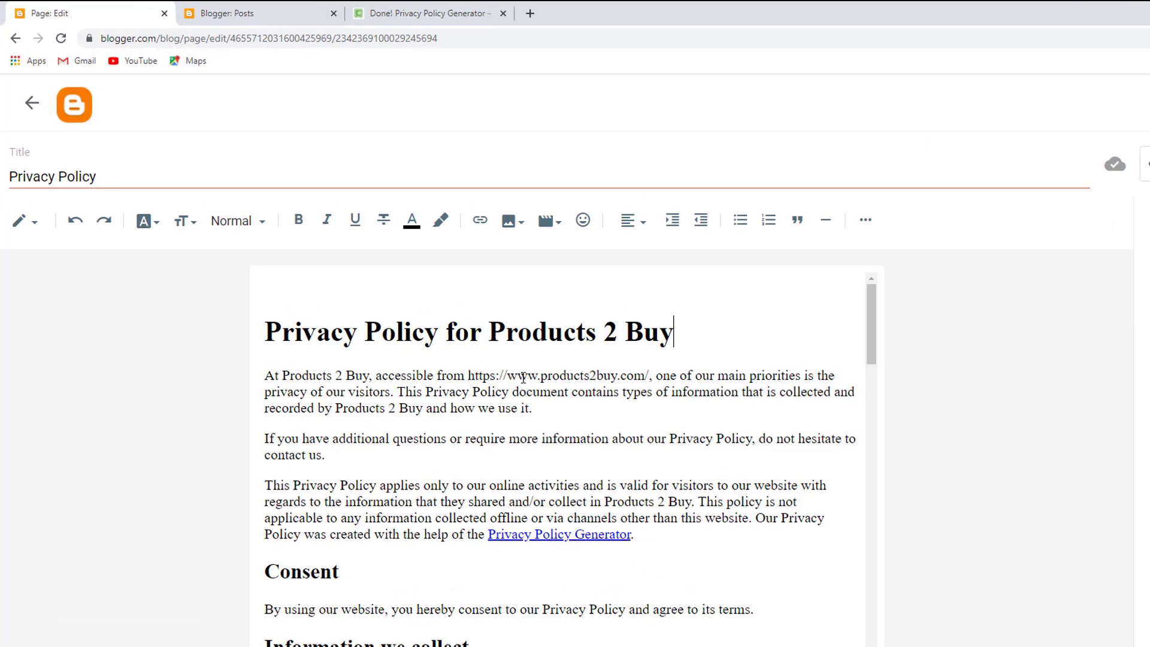
left_click_drag(437, 317, 548, 317)
left_click_drag(779, 396, 556, 392)
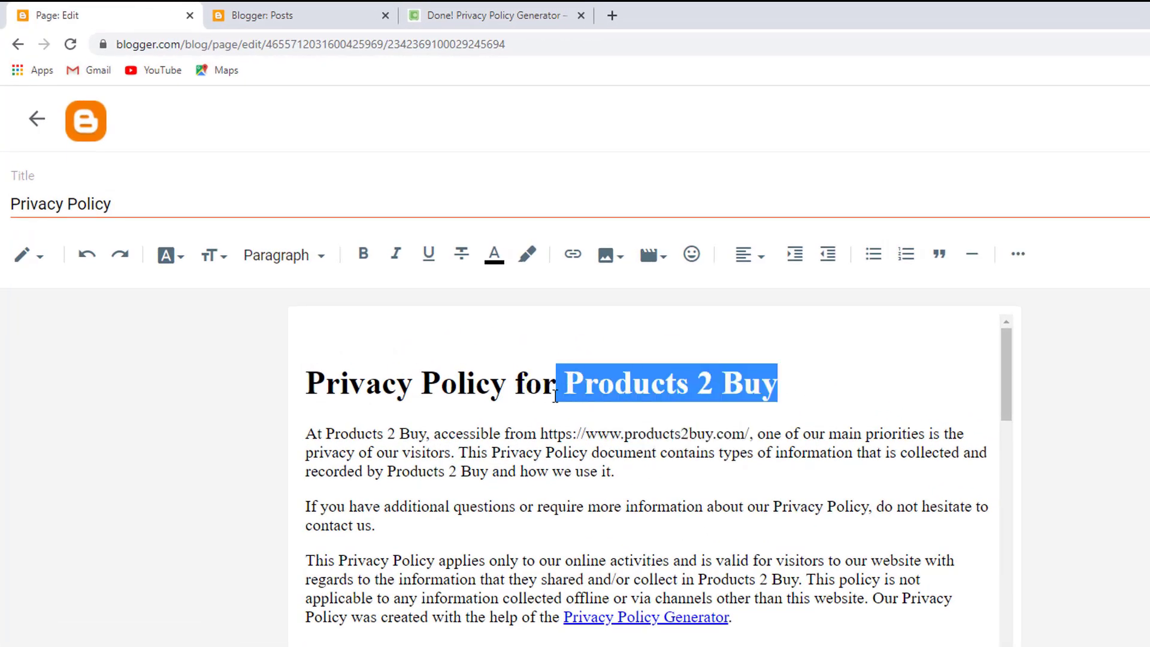
left_click_drag(745, 620, 564, 618)
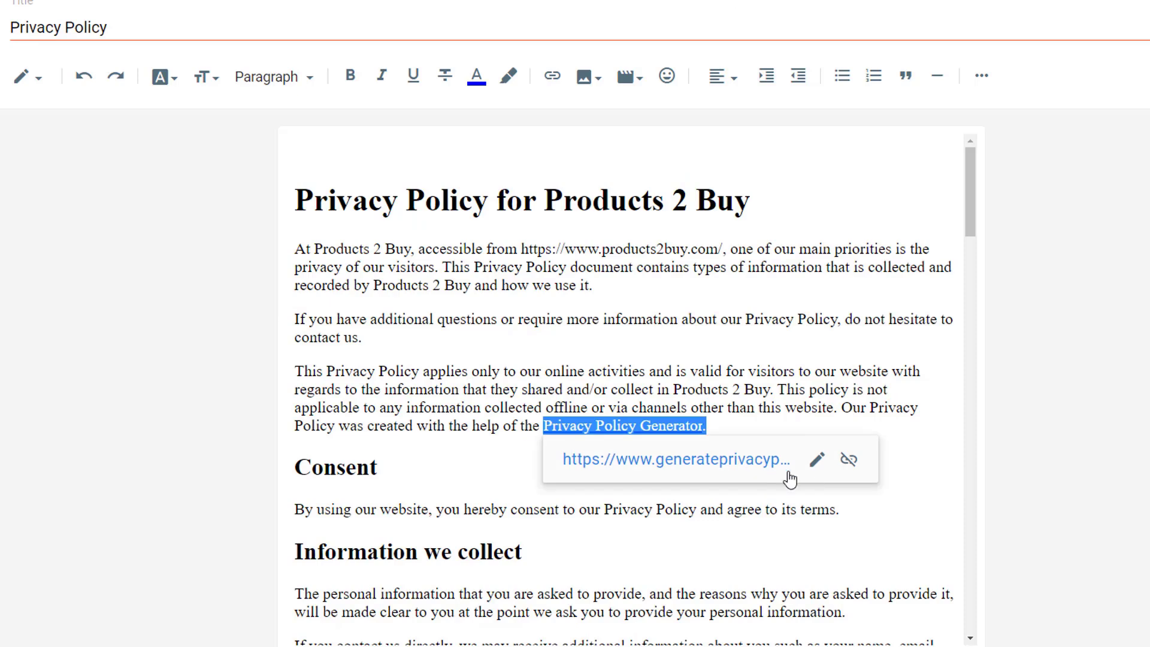
scroll(680, 356, "down", 1)
left_click(679, 357)
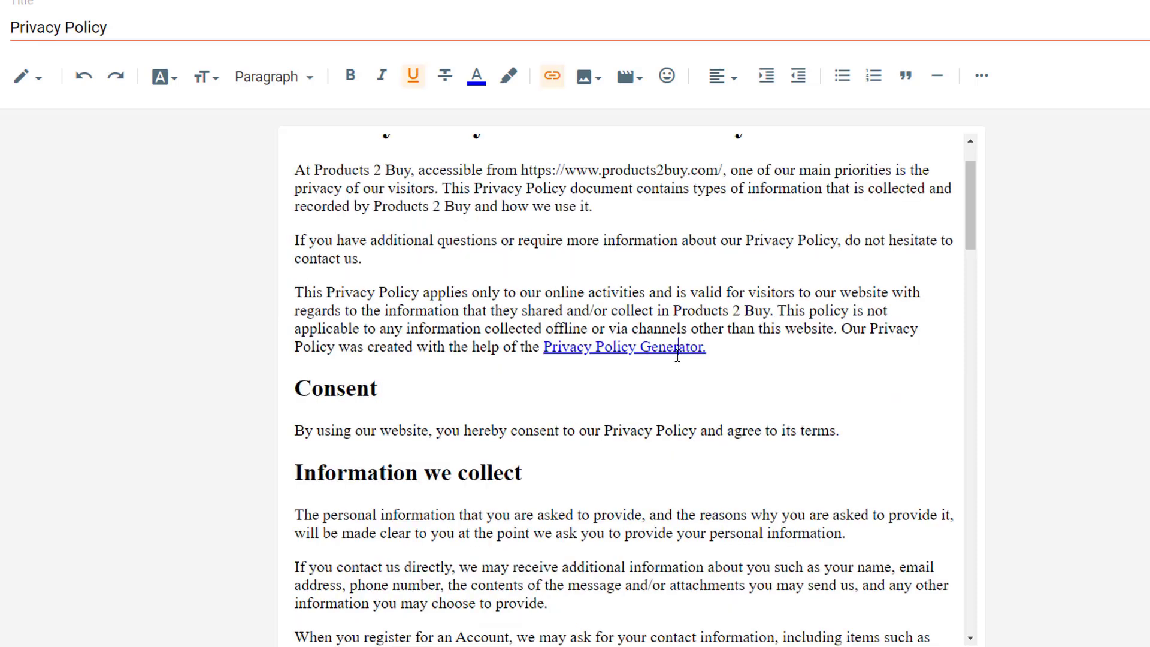
left_click(701, 348)
right_click(698, 350)
left_click(703, 346)
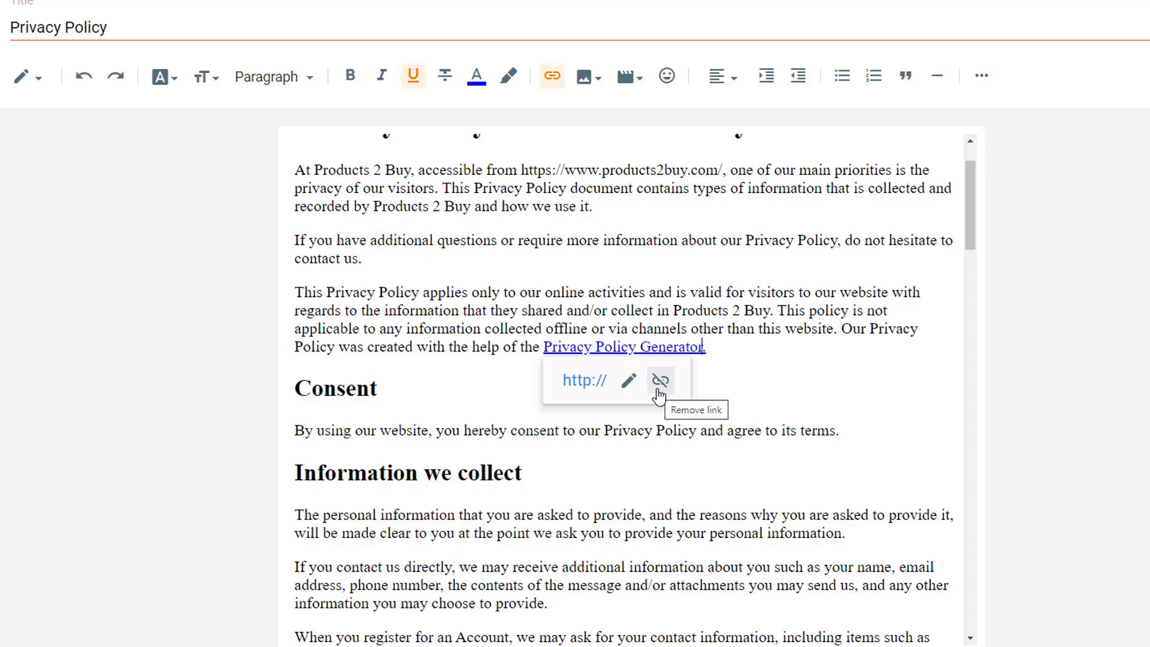
Remove the hyperlinks from Privacy Policy Generator, What Are Cookies and the Google ads address
left_click(660, 385)
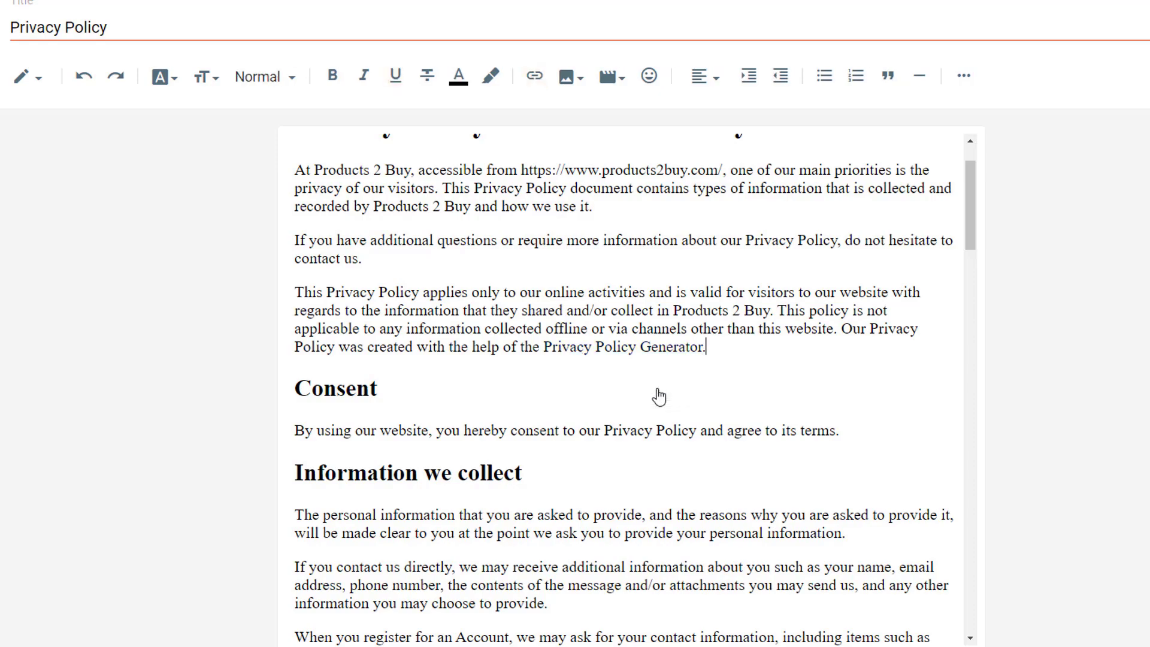
scroll(668, 386, "down", 3)
scroll(668, 386, "down", 12)
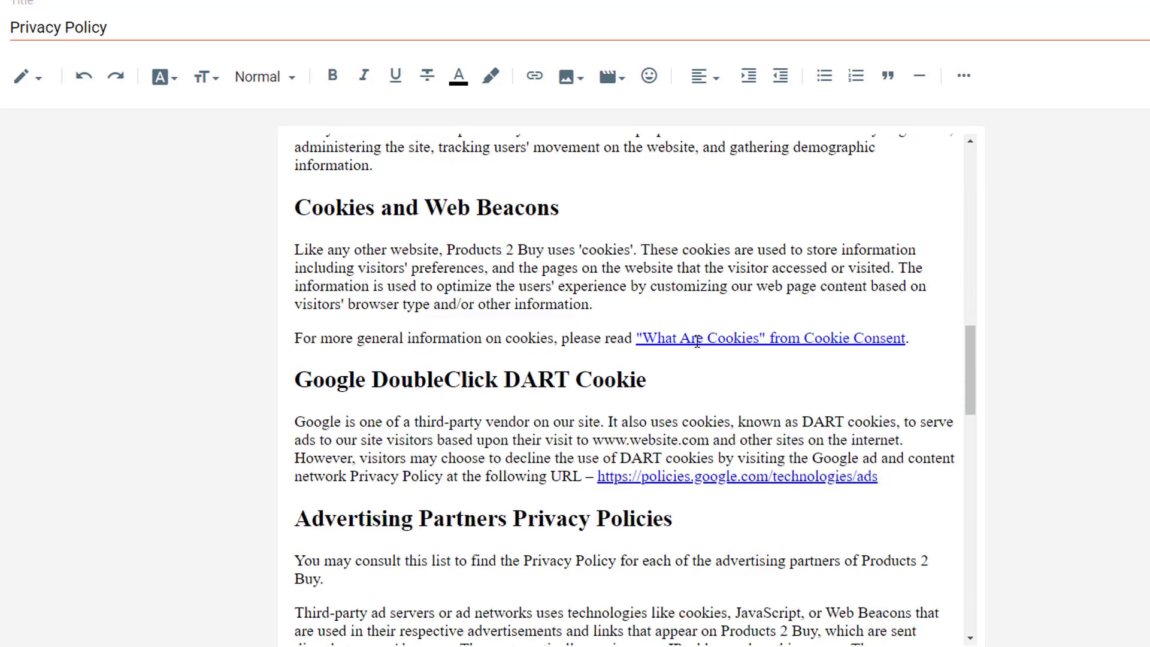
left_click(697, 341)
left_click(941, 375)
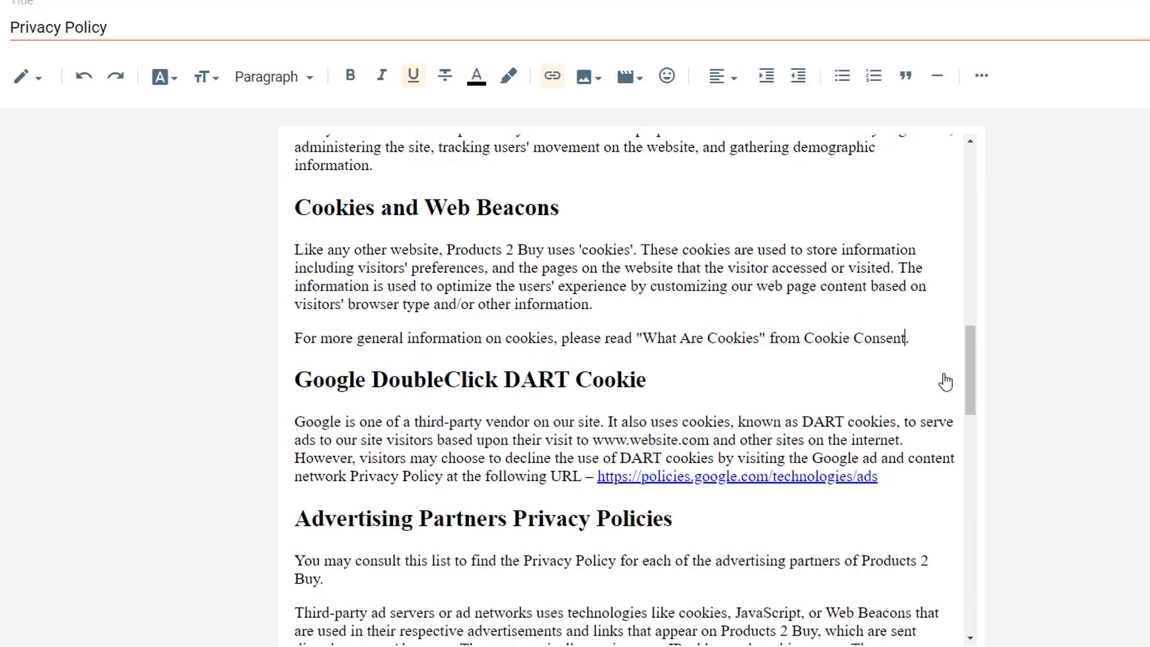
scroll(842, 430, "down", 2)
scroll(842, 431, "down", 1)
left_click(765, 324)
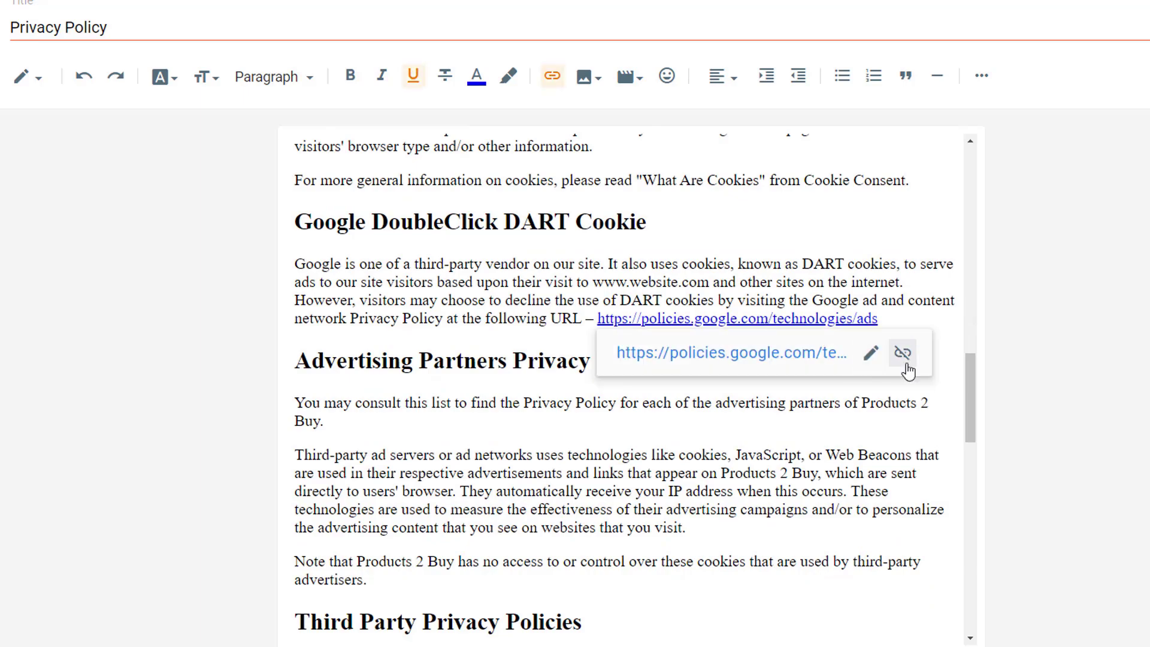
left_click(903, 355)
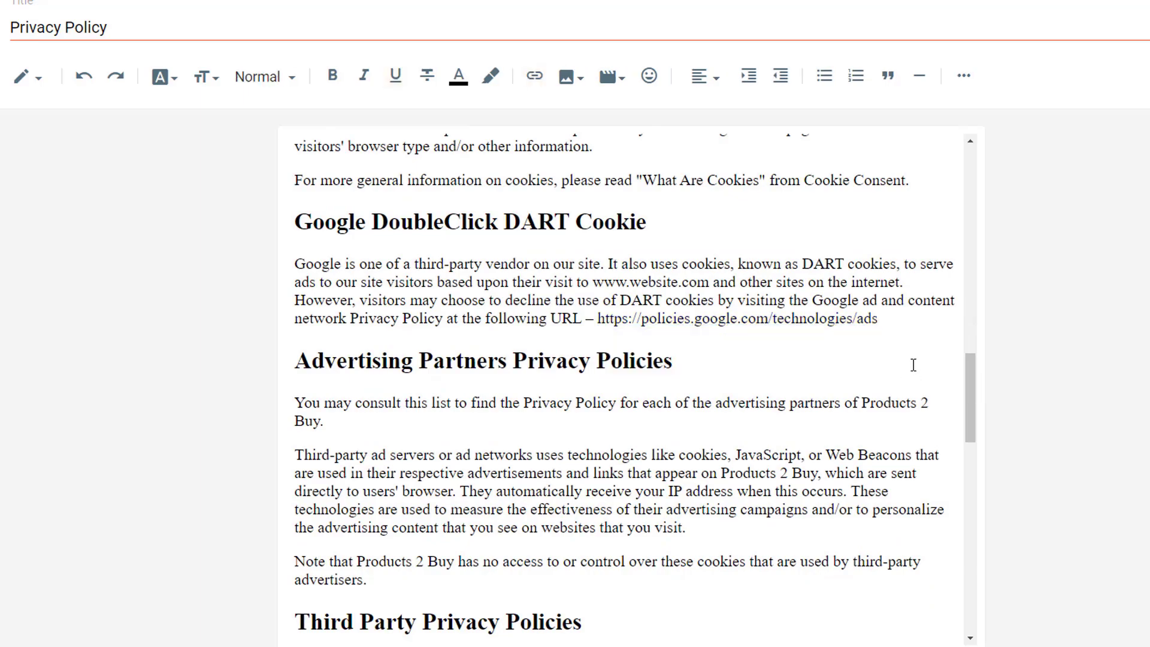
scroll(911, 365, "down", 12)
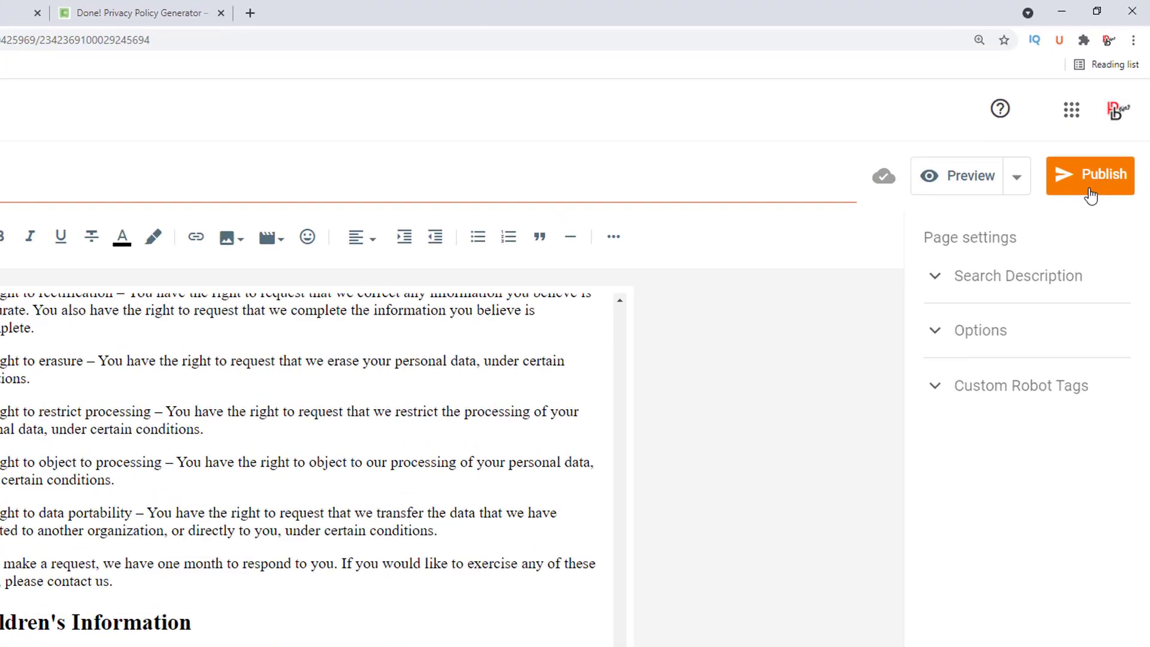
Publish the Privacy Policy page and view it live
left_click(1081, 225)
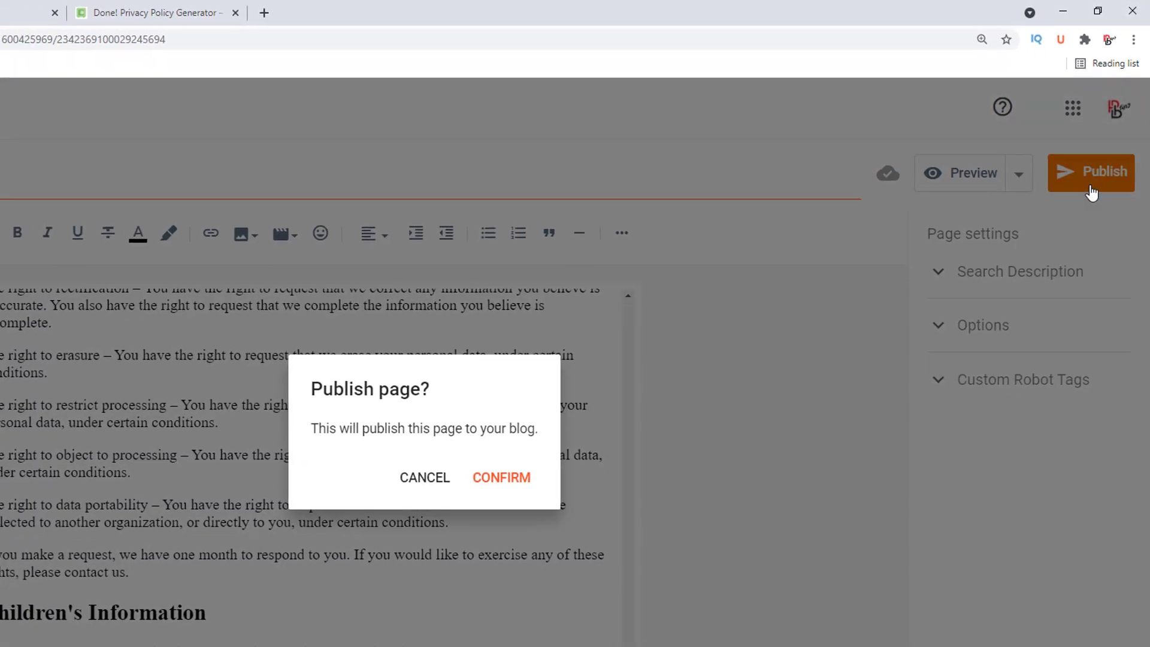
left_click(526, 473)
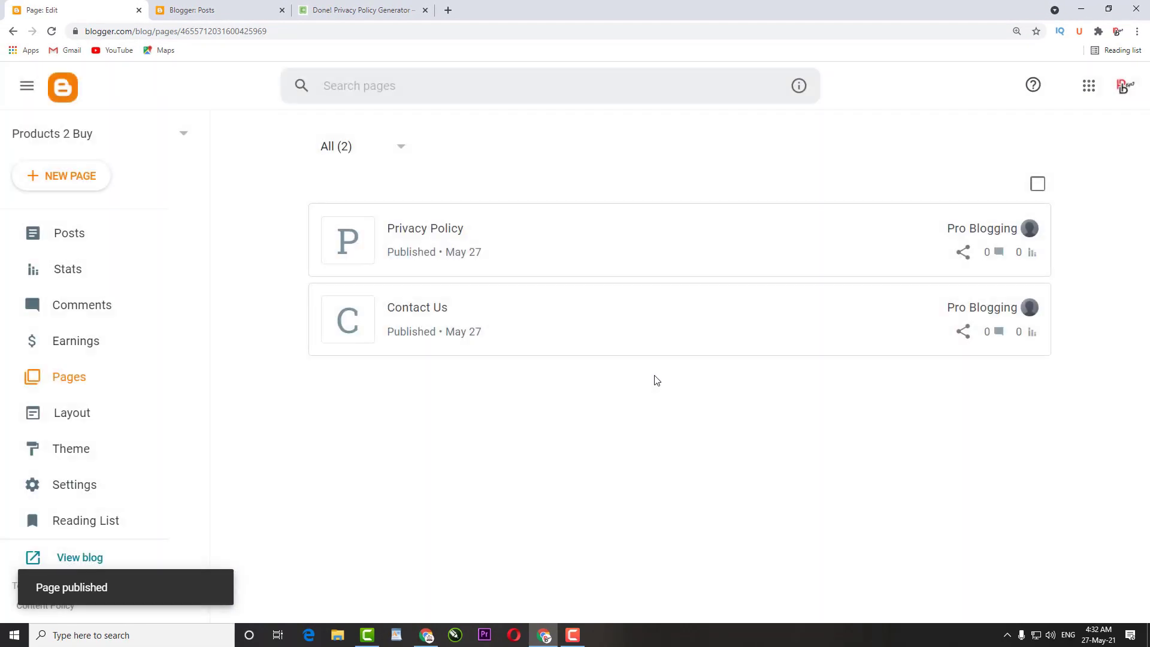
mouse_move(942, 257)
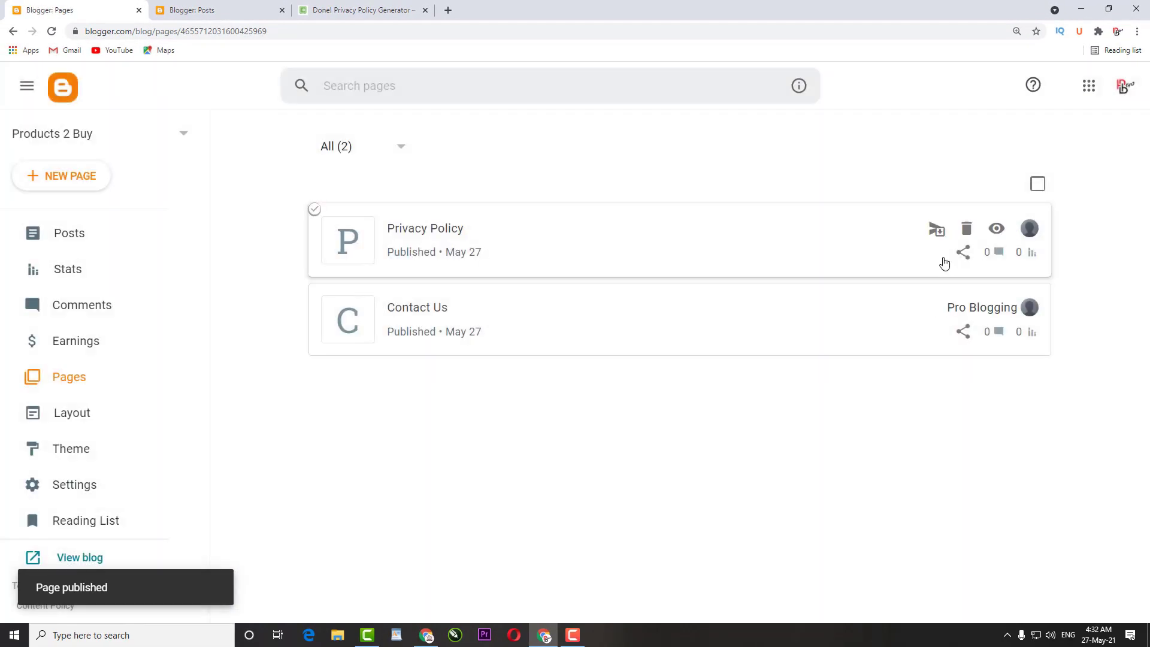
left_click(997, 229)
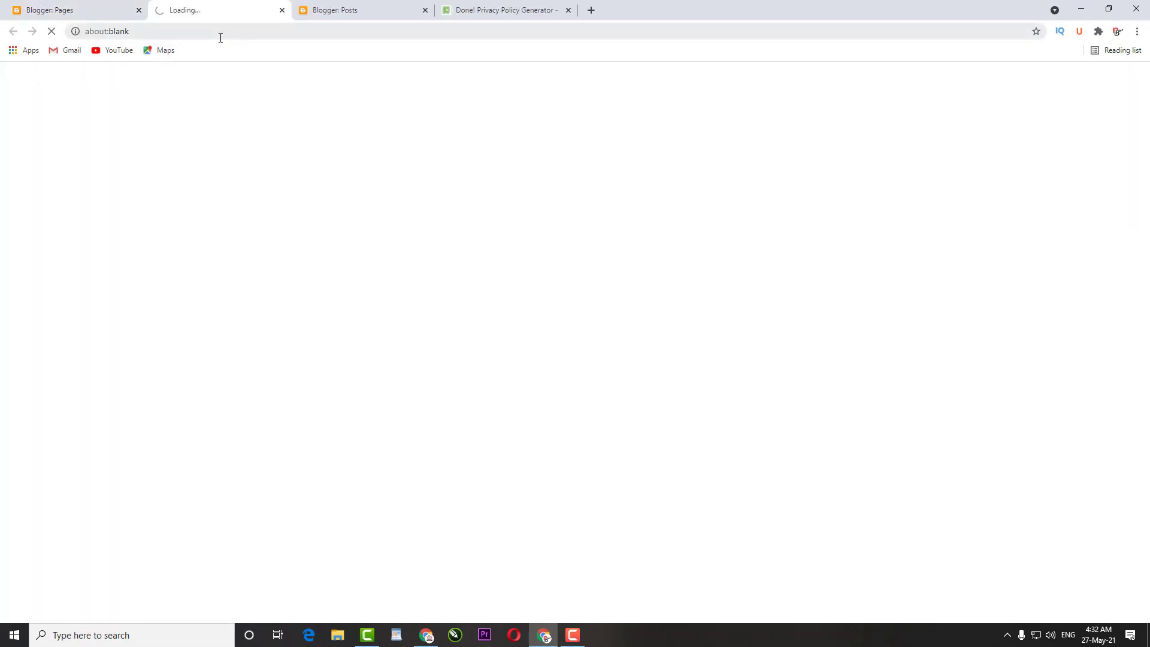
Scroll through the live Privacy Policy page, then return to the blog's Pages list
scroll(652, 335, "down", 3)
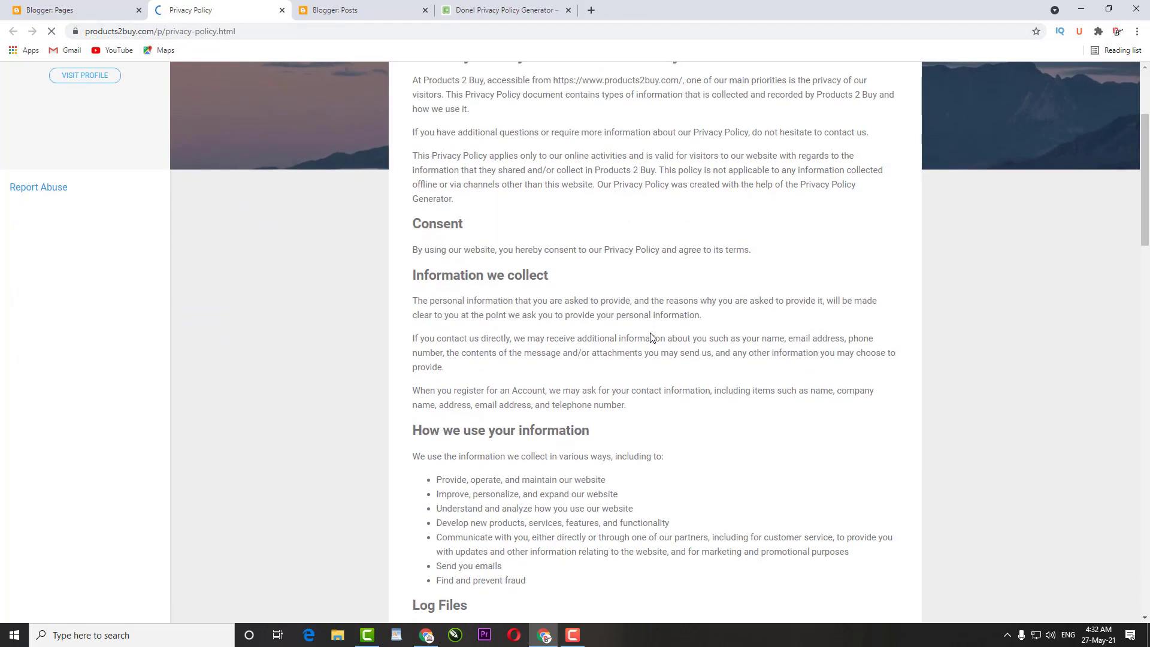
scroll(652, 337, "down", 18)
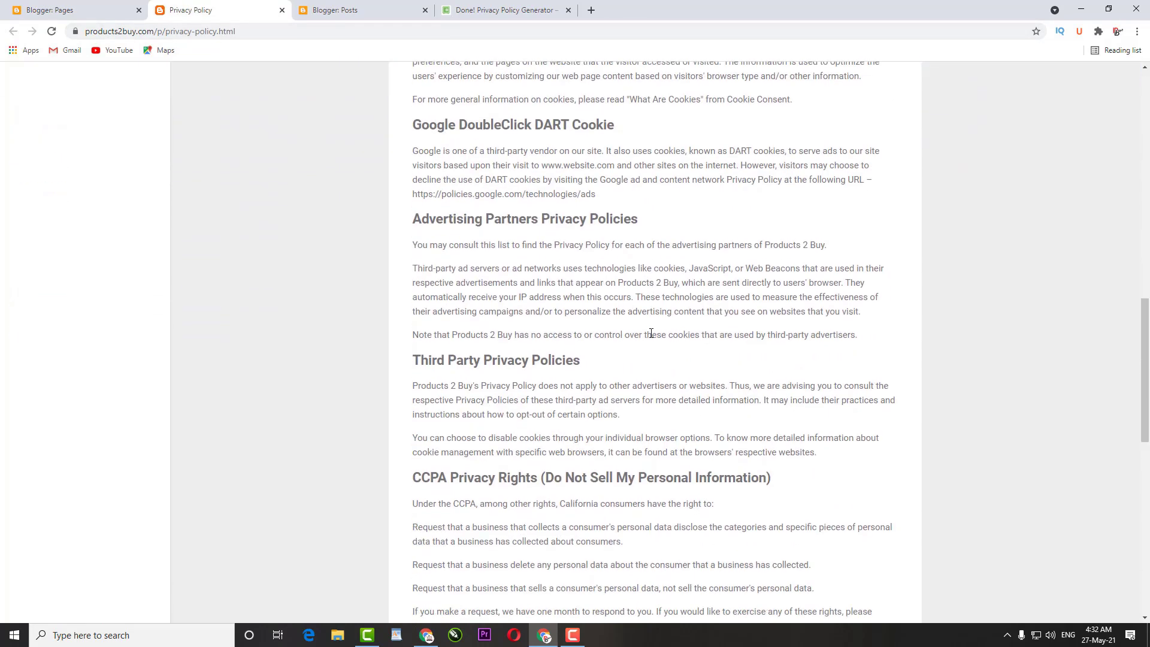
scroll(651, 333, "down", 2)
scroll(652, 335, "up", 13)
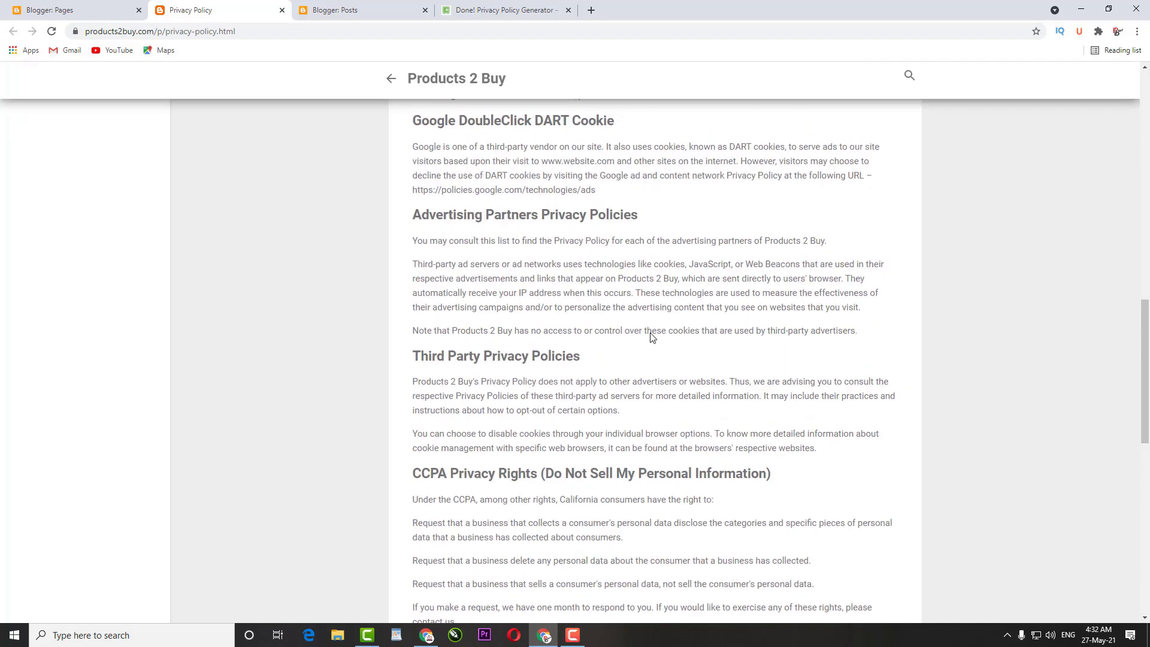
scroll(651, 337, "up", 6)
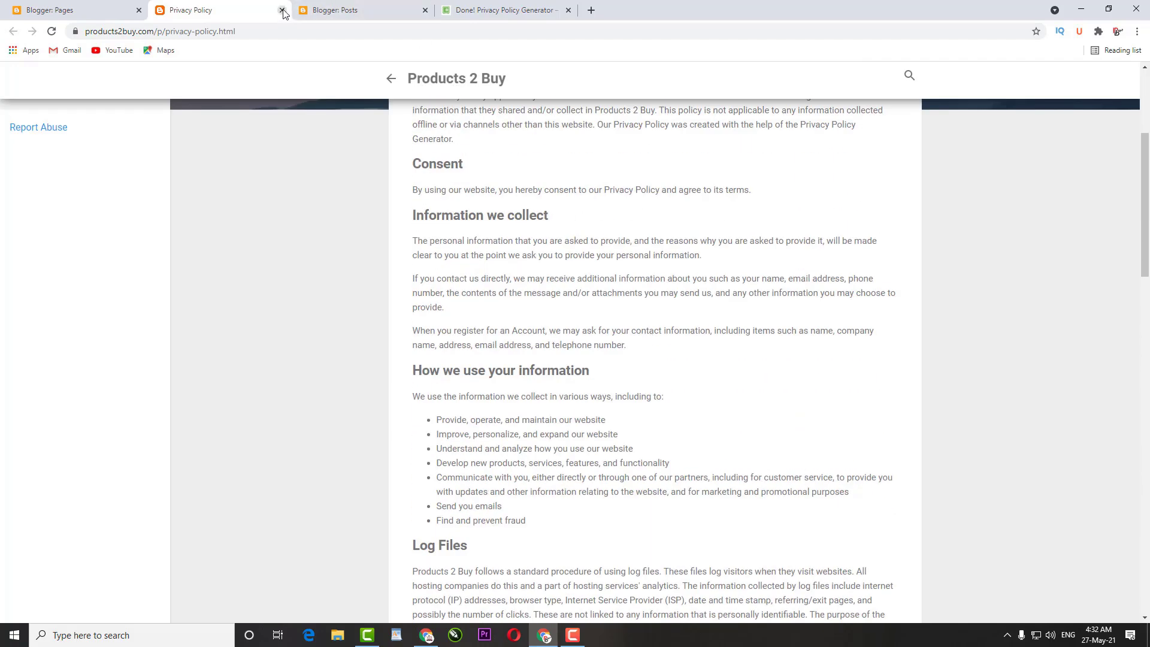
left_click(25, 4)
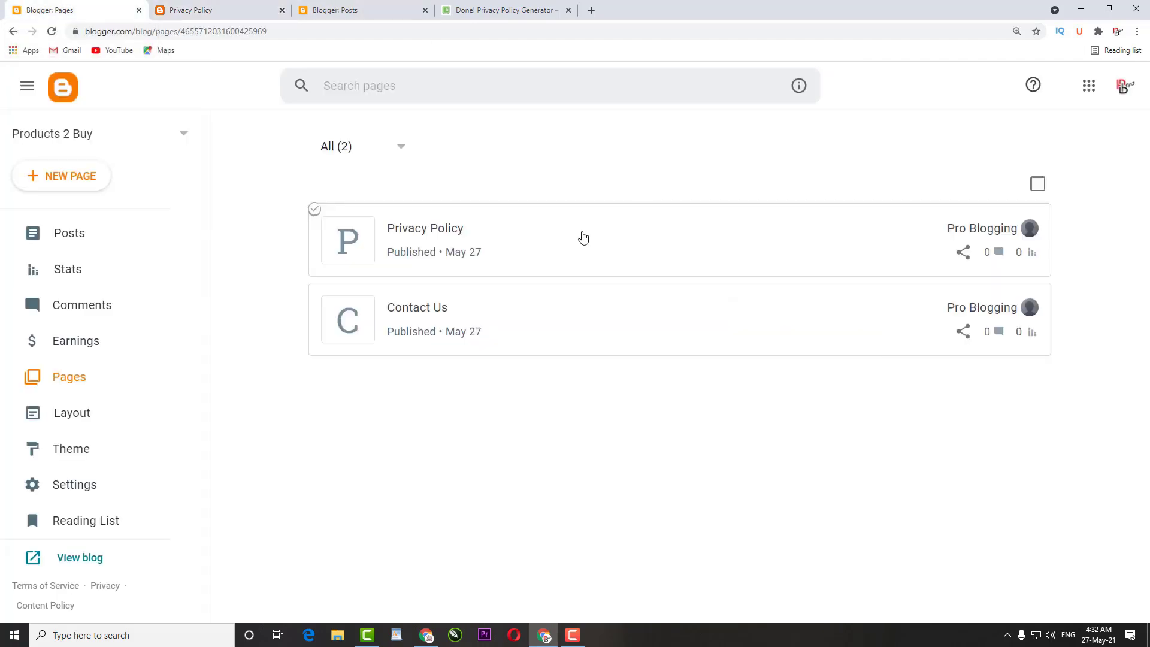
Start a new page, close the privacy policy generator tab, and open a blank browser tab
left_click(72, 175)
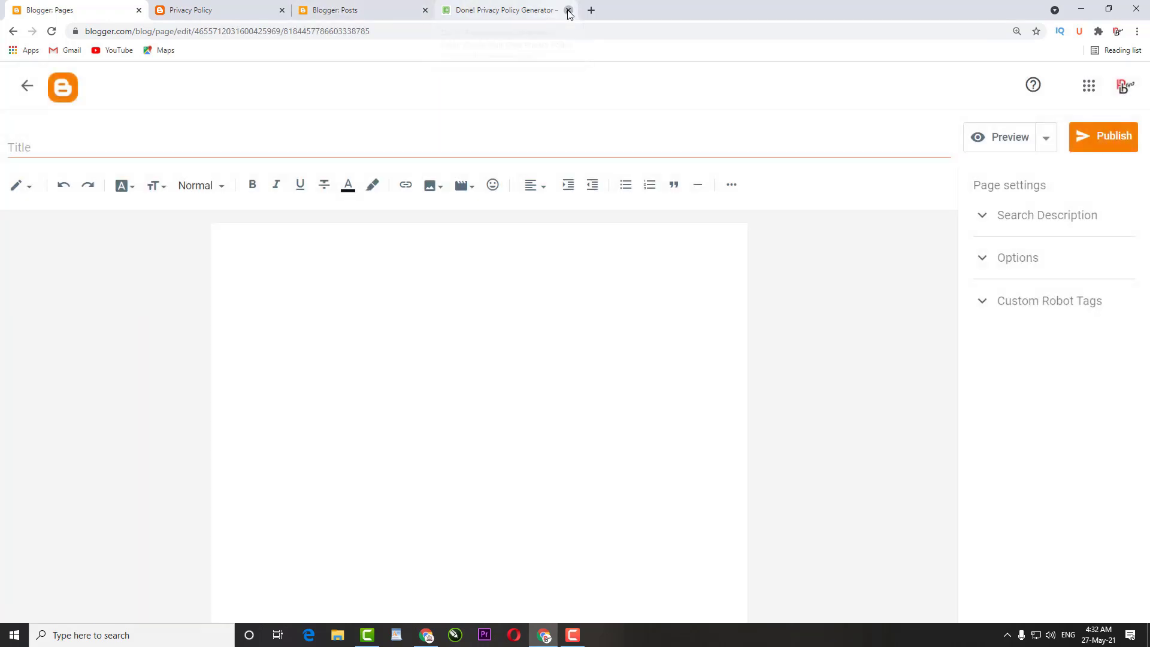
left_click(568, 10)
left_click(239, 145)
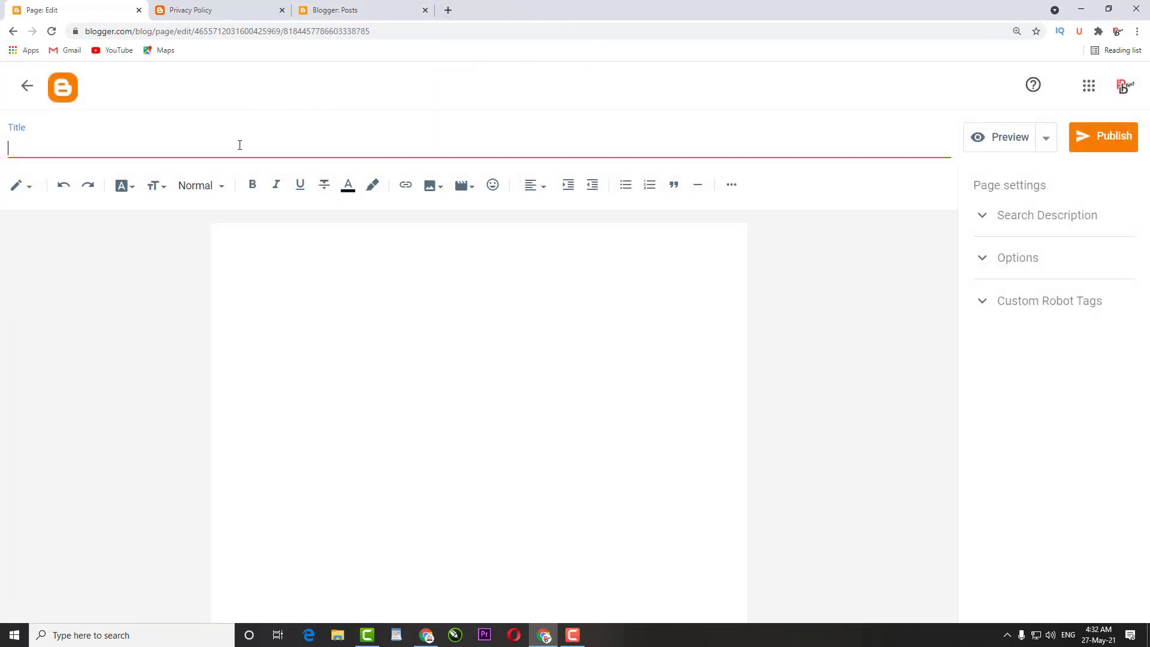
type("Disclaimer")
left_click(450, 18)
Search Google for 'disclaimer generator' and open disclaimergenerator.net
left_click(451, 249)
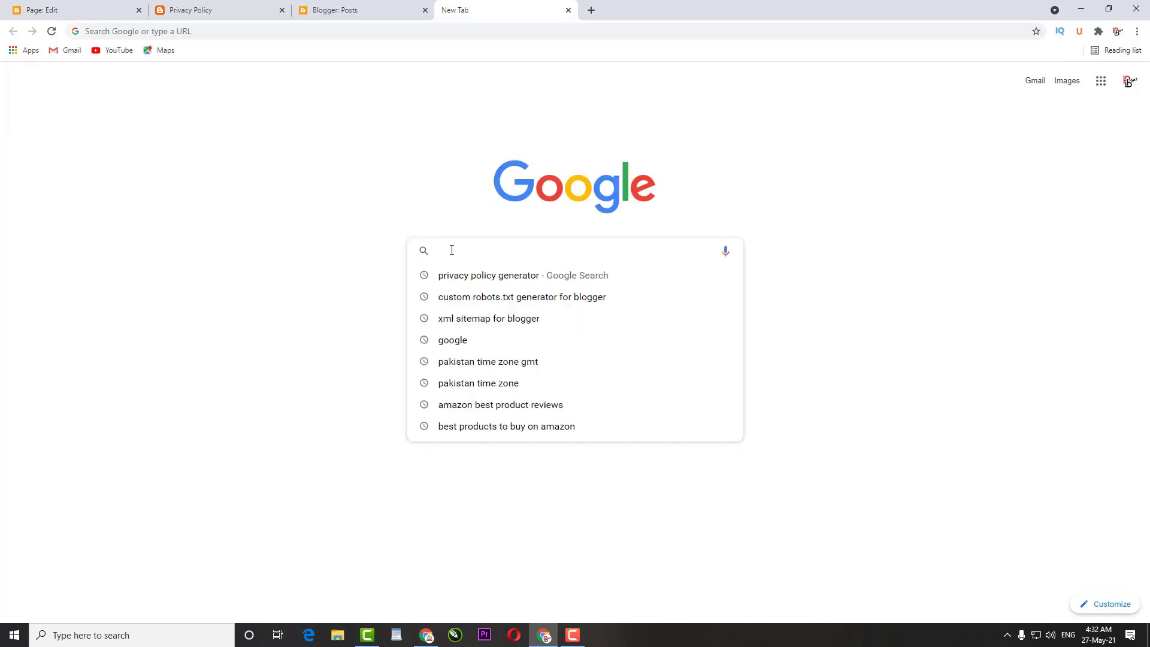
type("Dis")
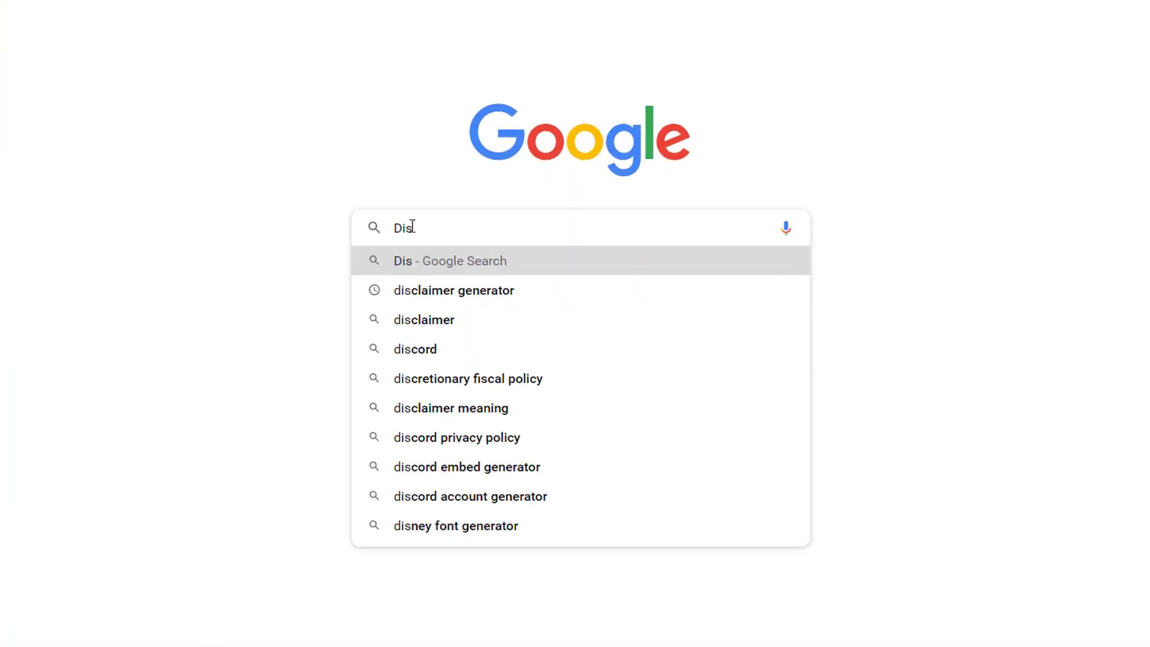
key("Down")
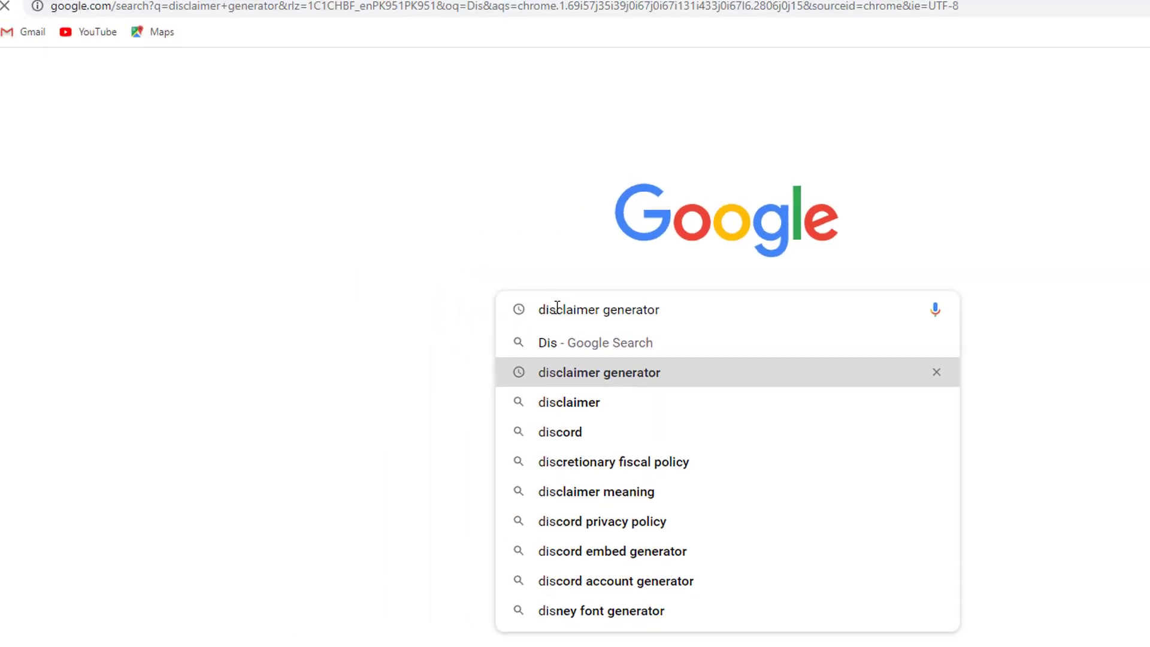
key("Return")
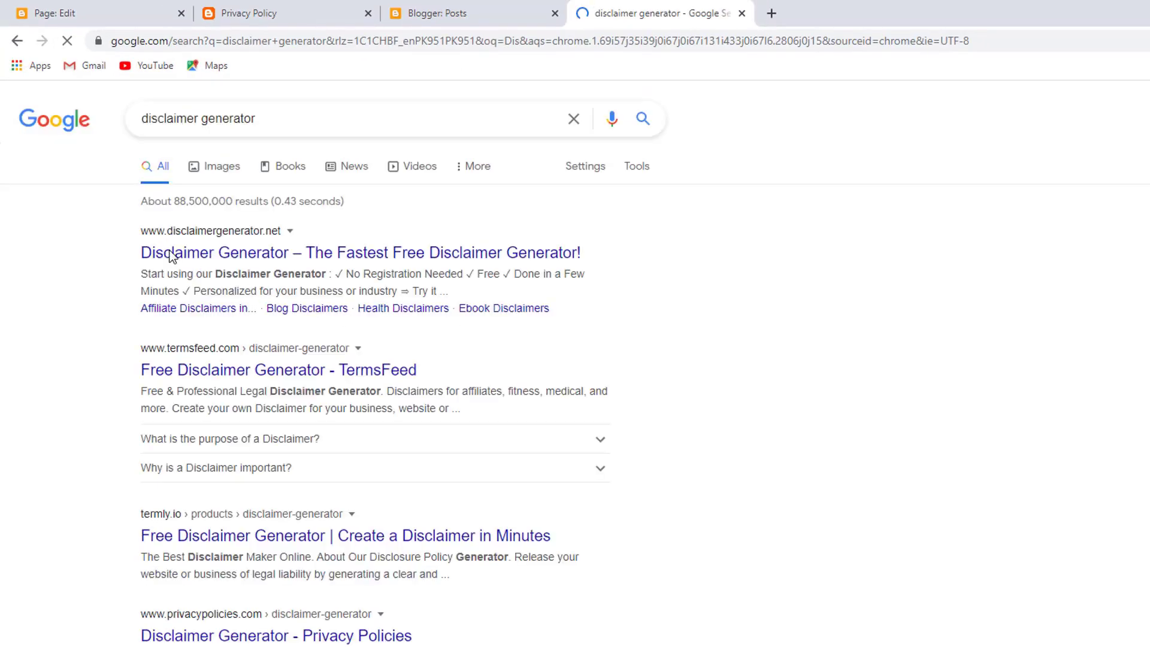
left_click(171, 251)
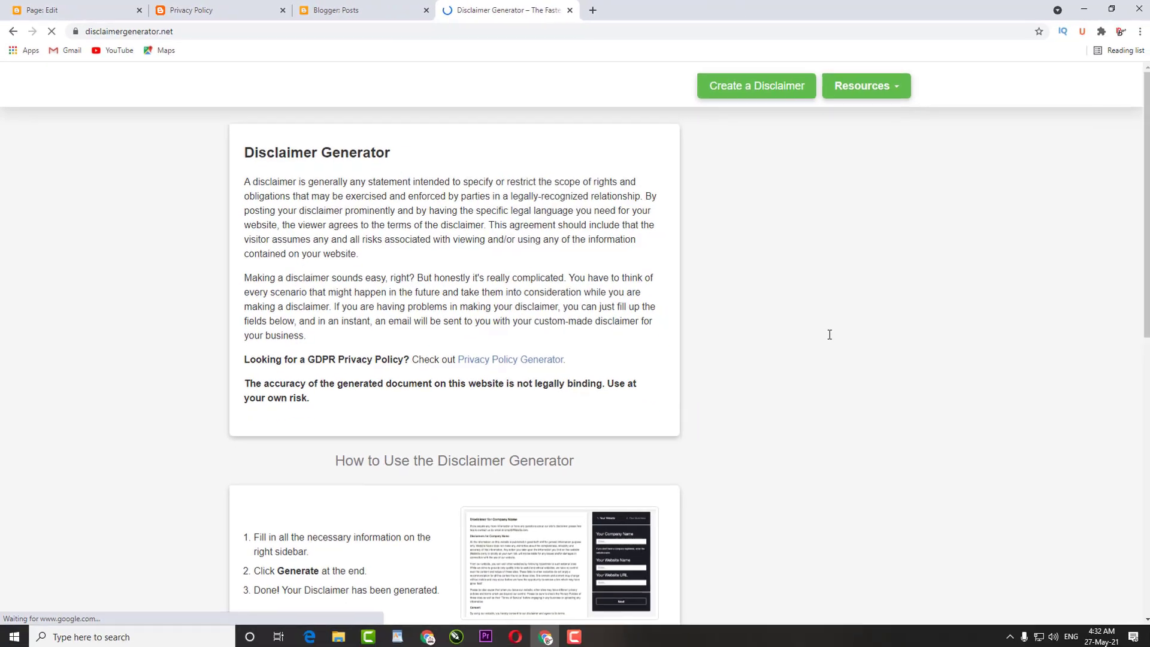
scroll(1029, 219, "down", 1)
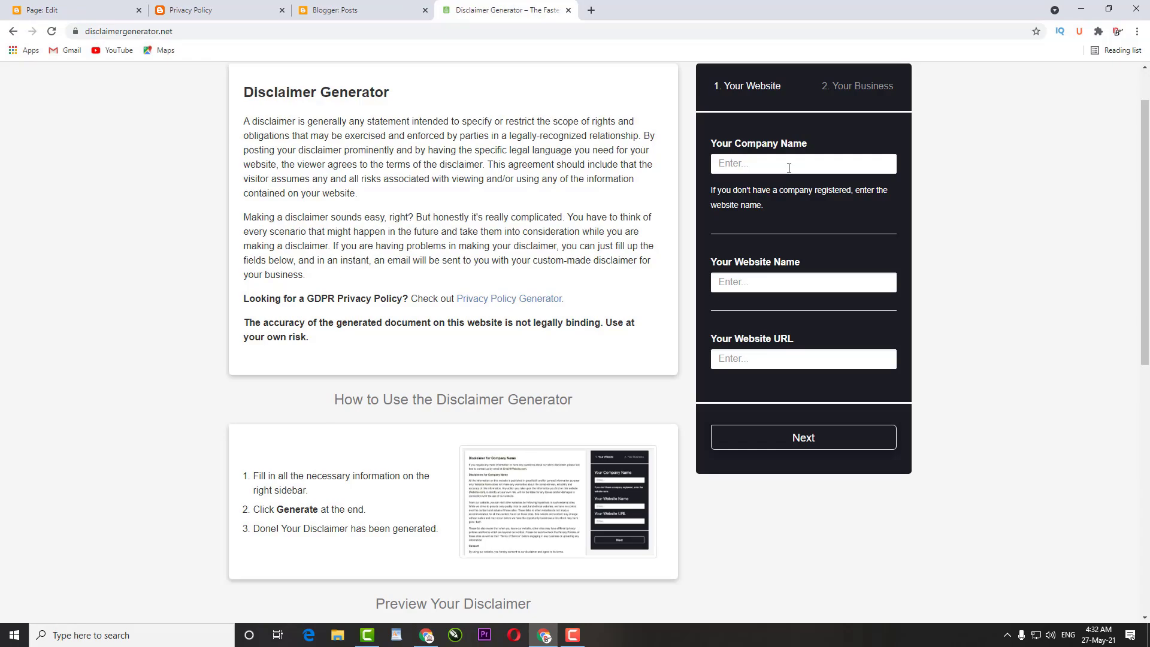
mouse_move(574, 641)
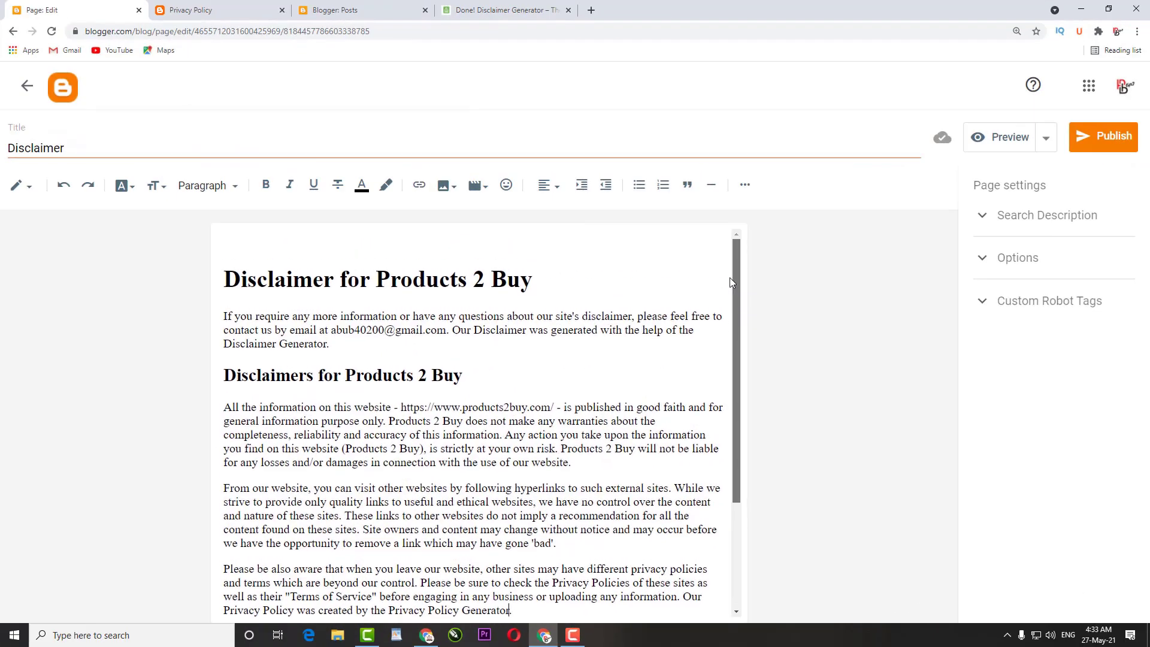
Publish the Disclaimer page and confirm
left_click(1114, 143)
left_click(622, 389)
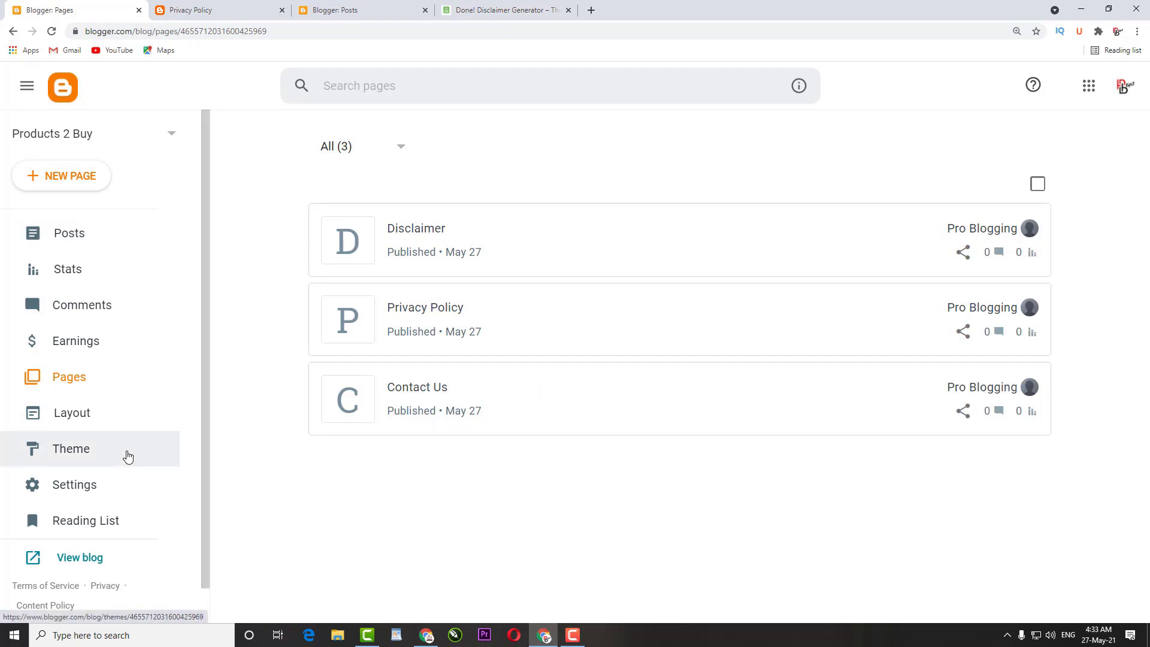
left_click(90, 485)
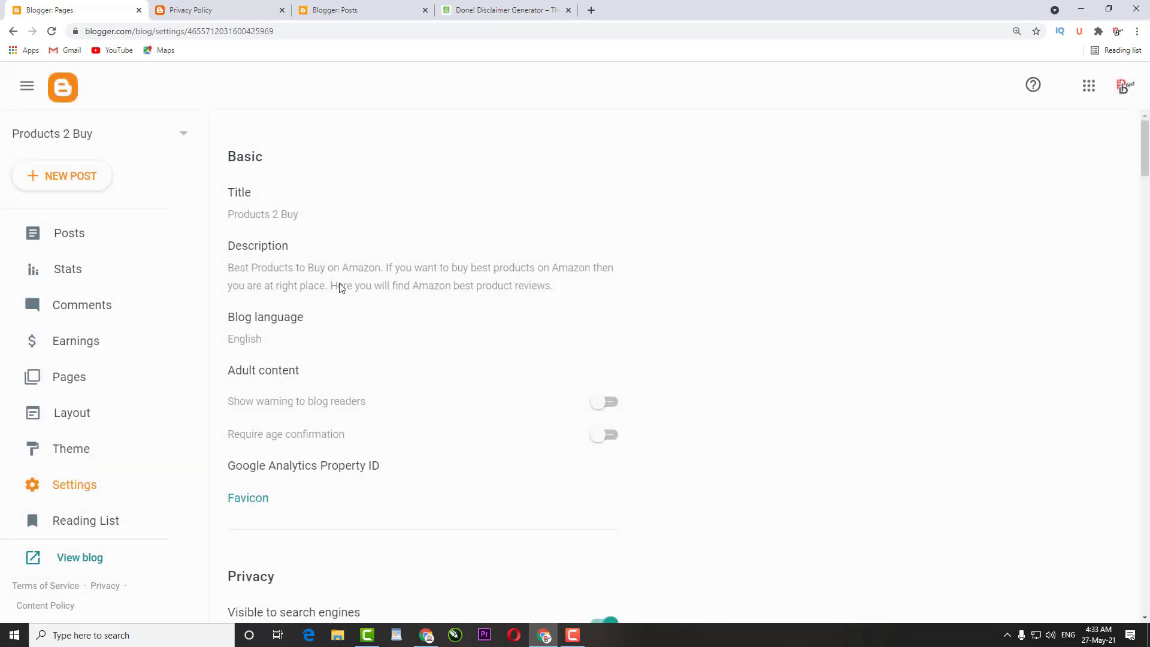
left_click(258, 274)
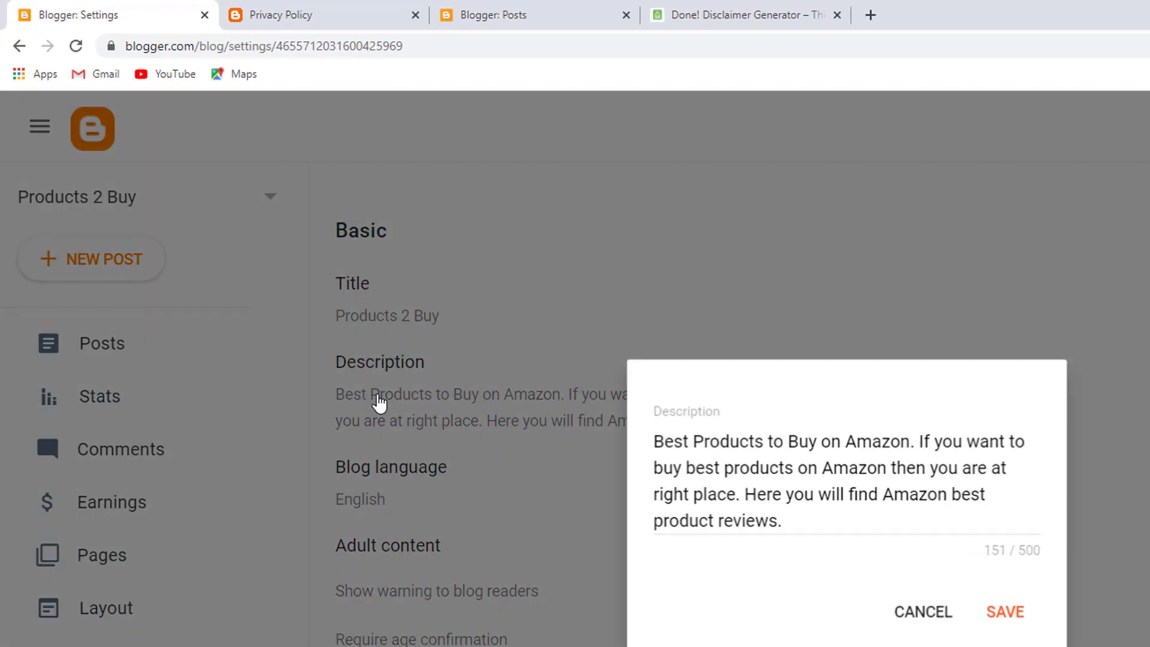
triple_click(751, 497)
key("ctrl+c")
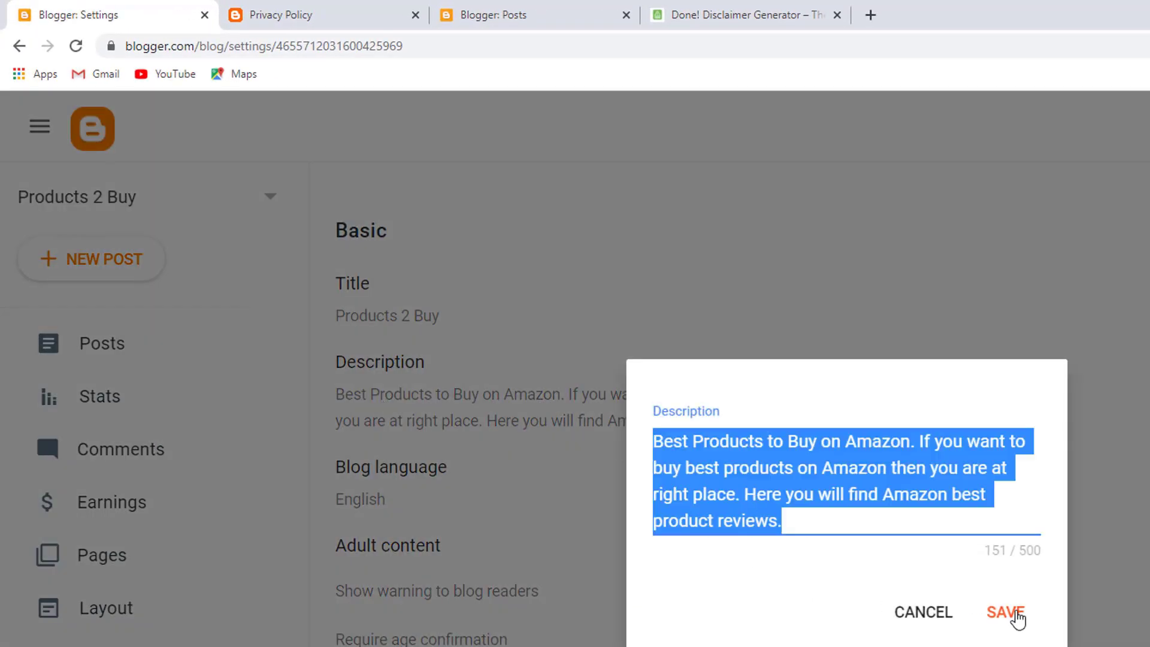
left_click(1006, 612)
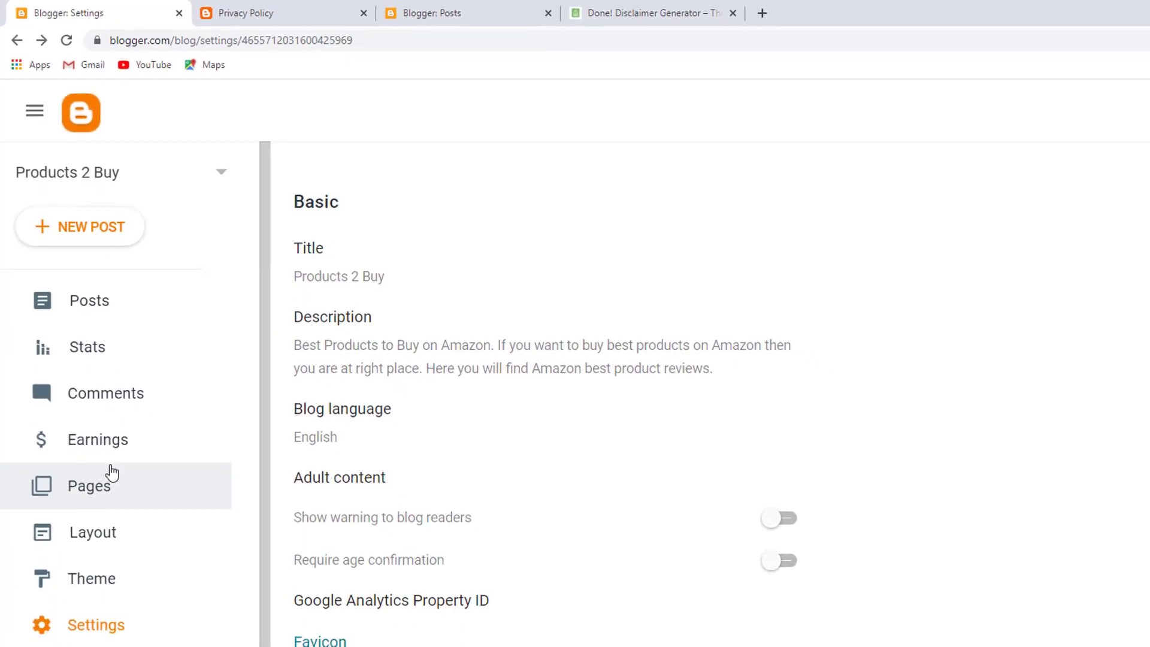
left_click(111, 473)
left_click(52, 223)
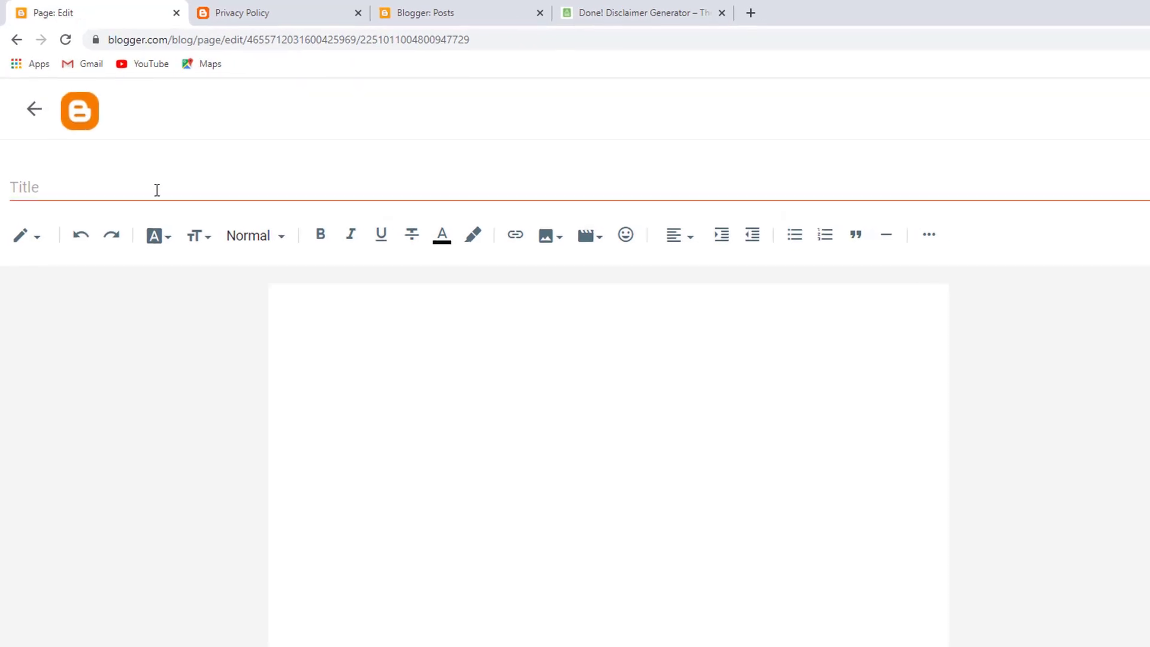
Publish an 'About Us' page with the pasted blog description and a contact e-mail sentence
left_click(157, 190)
type("About ")
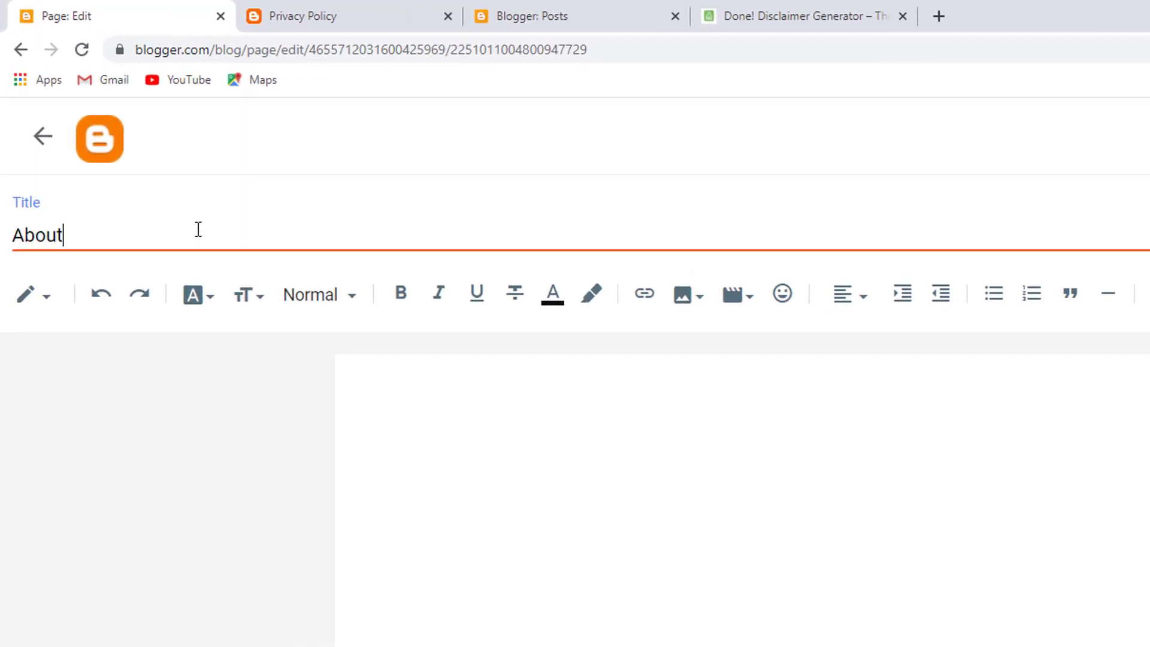
type("Us")
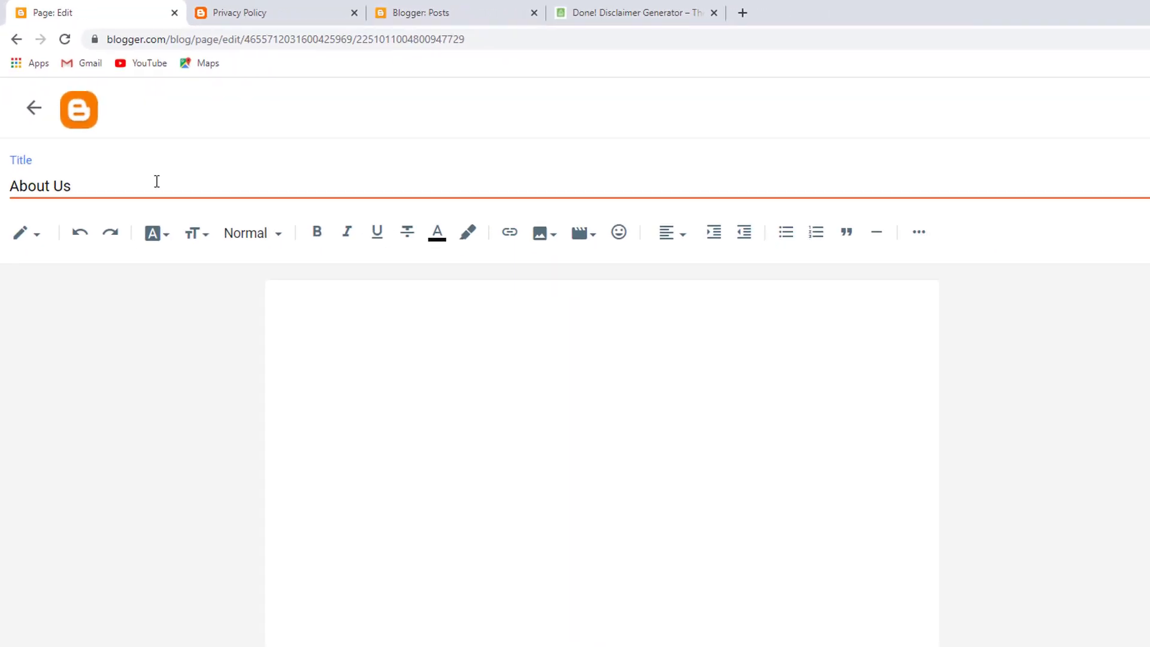
left_click(269, 261)
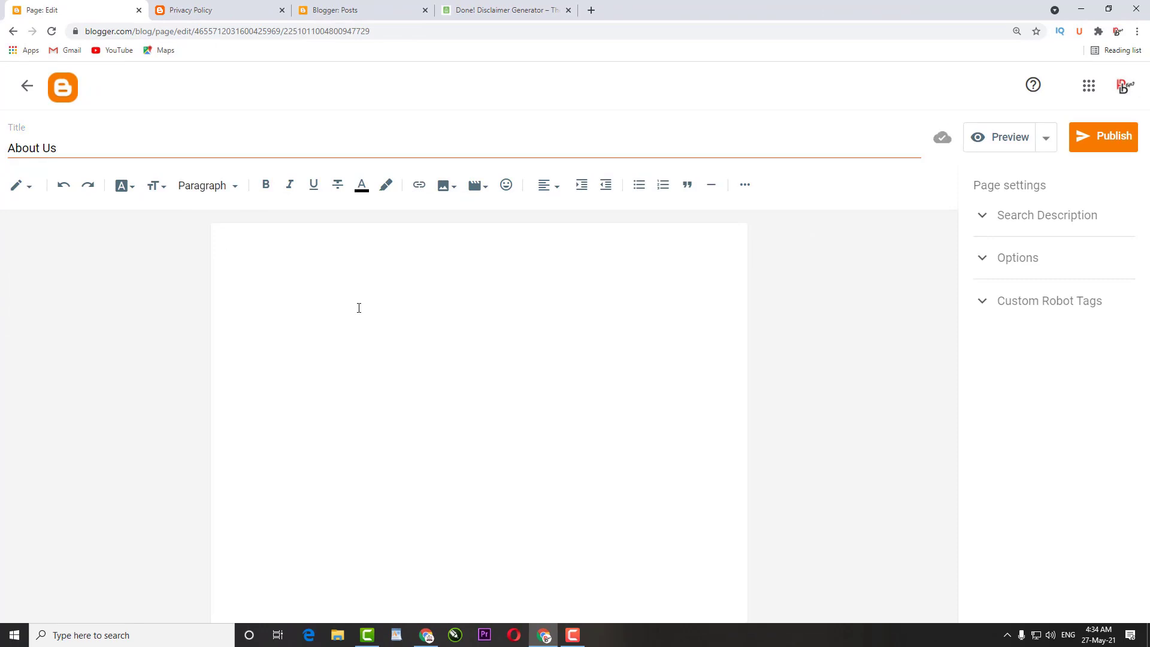
key("ctrl+v")
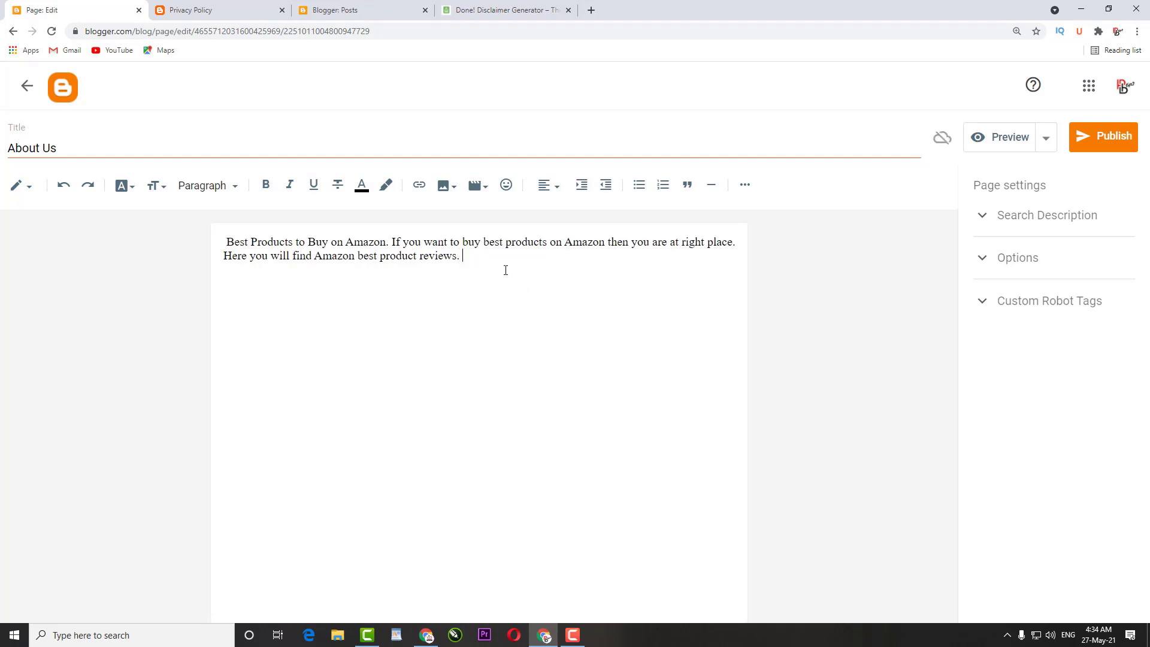
type("Feel free to Contact us for ")
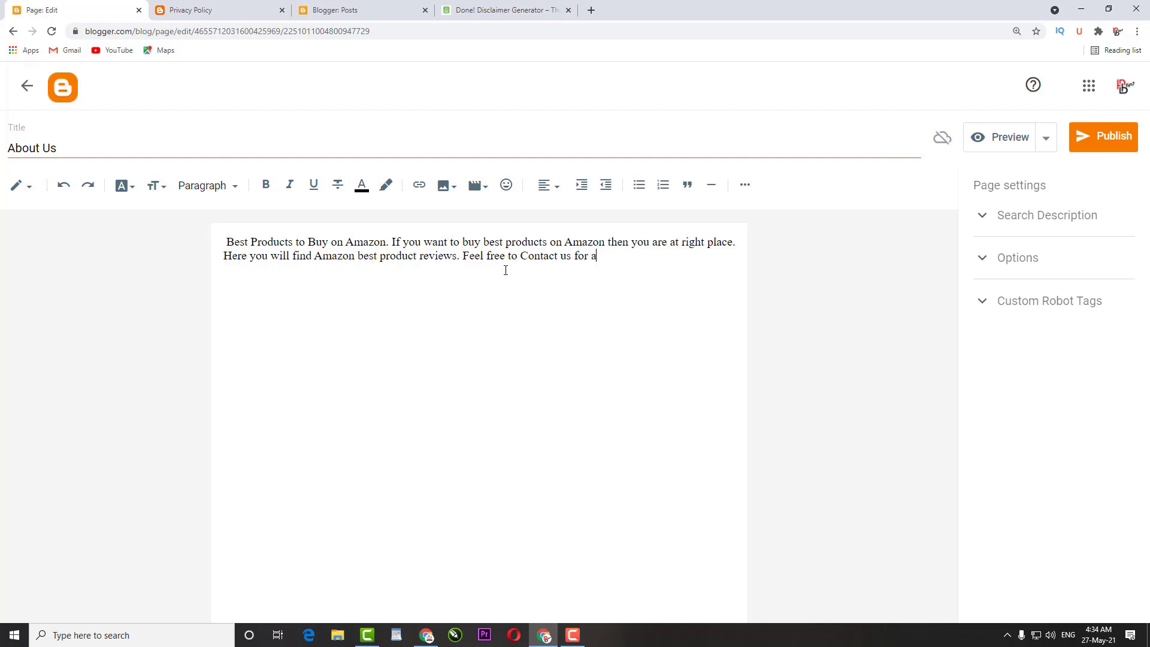
type("any Query or Issu")
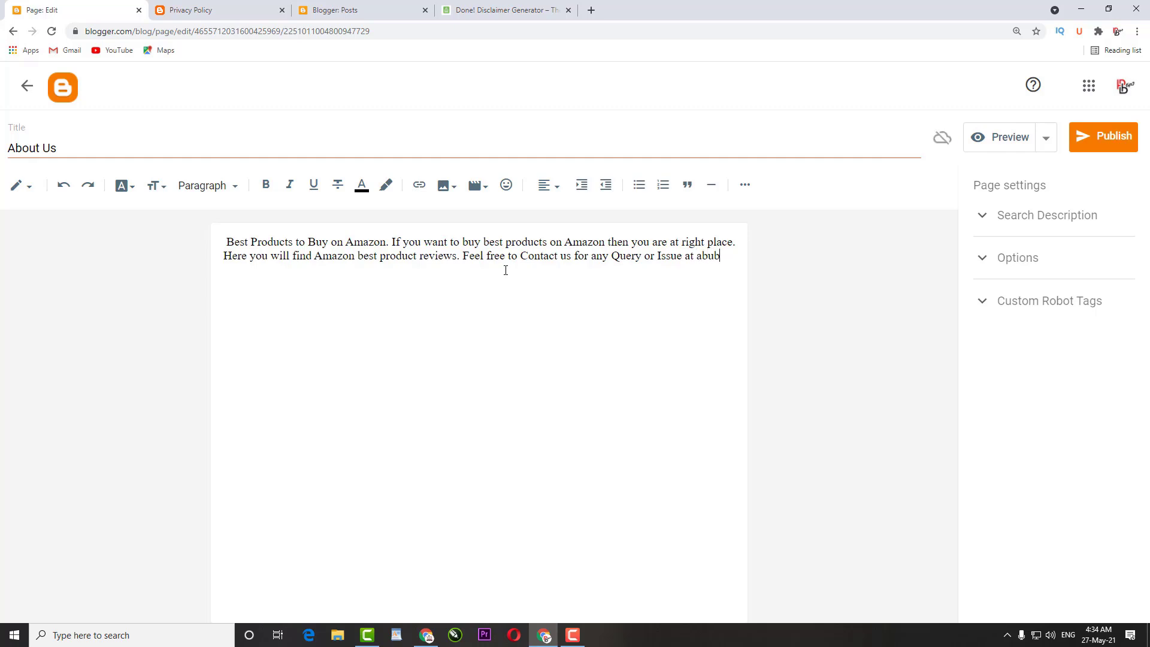
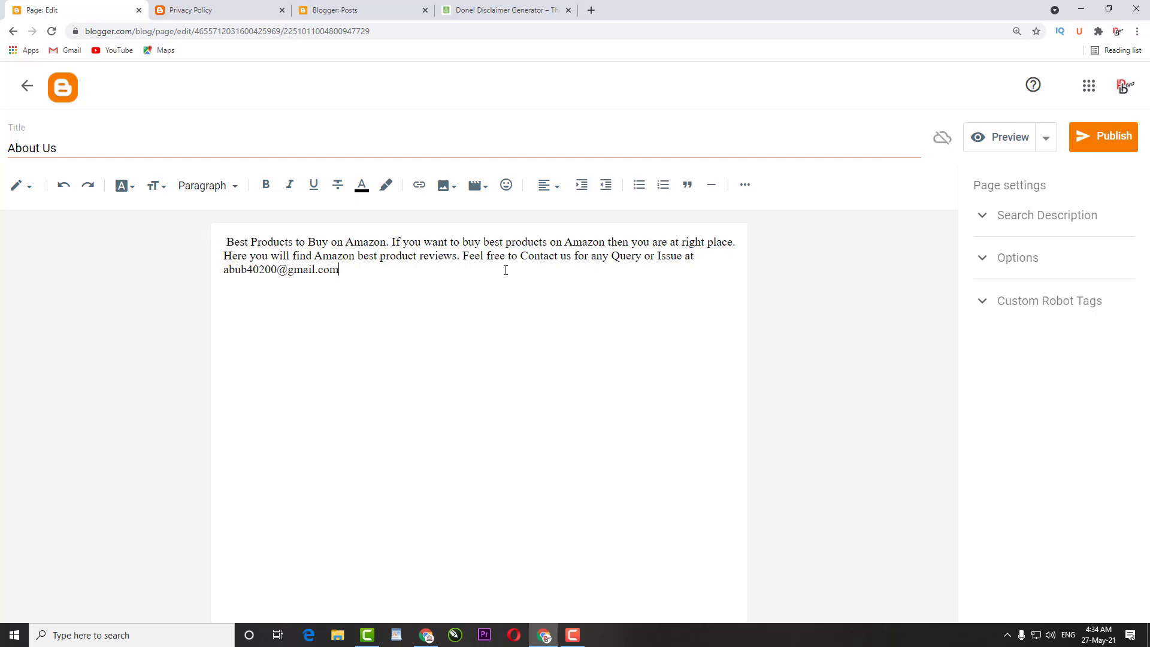
left_click(1091, 149)
left_click(658, 380)
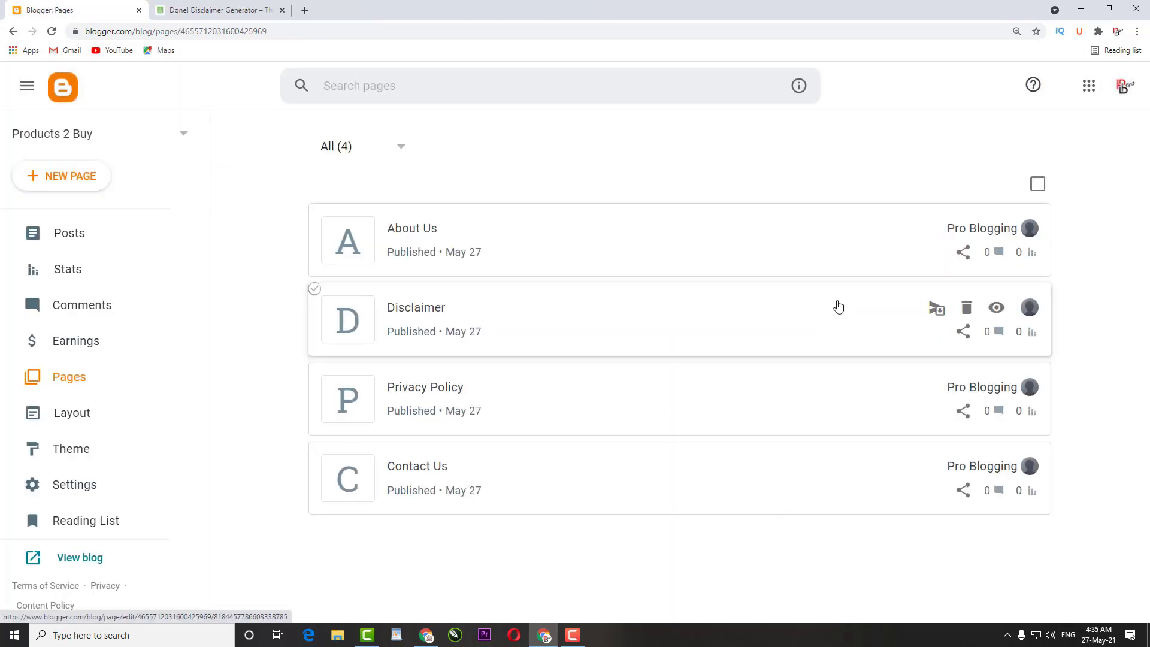